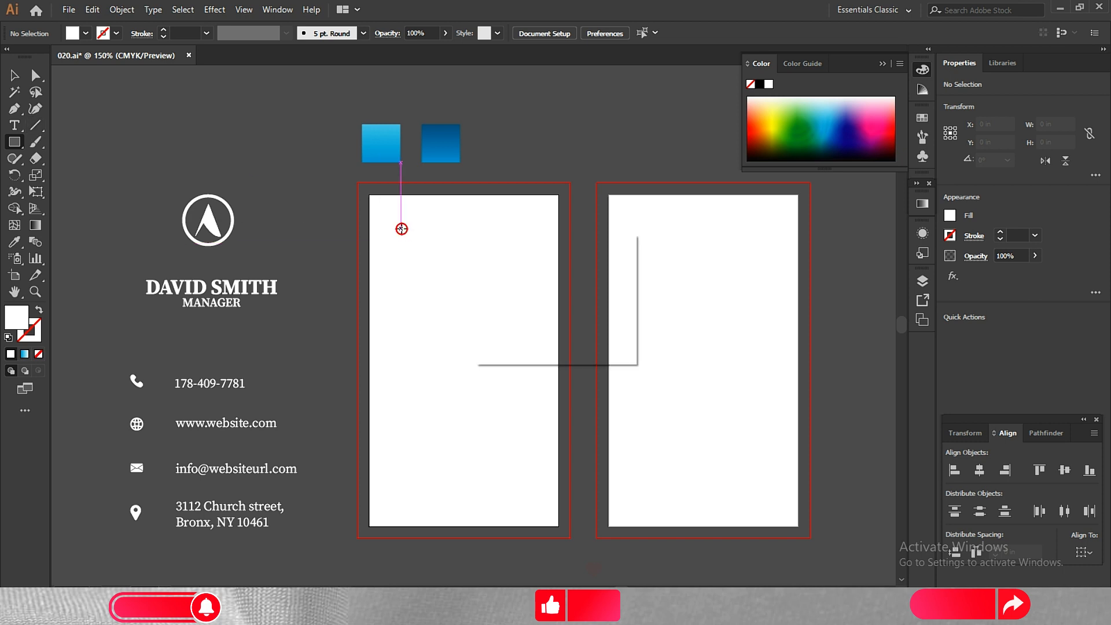
Draw a white rectangle 2.25 in wide and 3.75 in high.
{"action": "left_click", "coordinate": [401, 228]}
{"action": "type", "text": "2.25"}
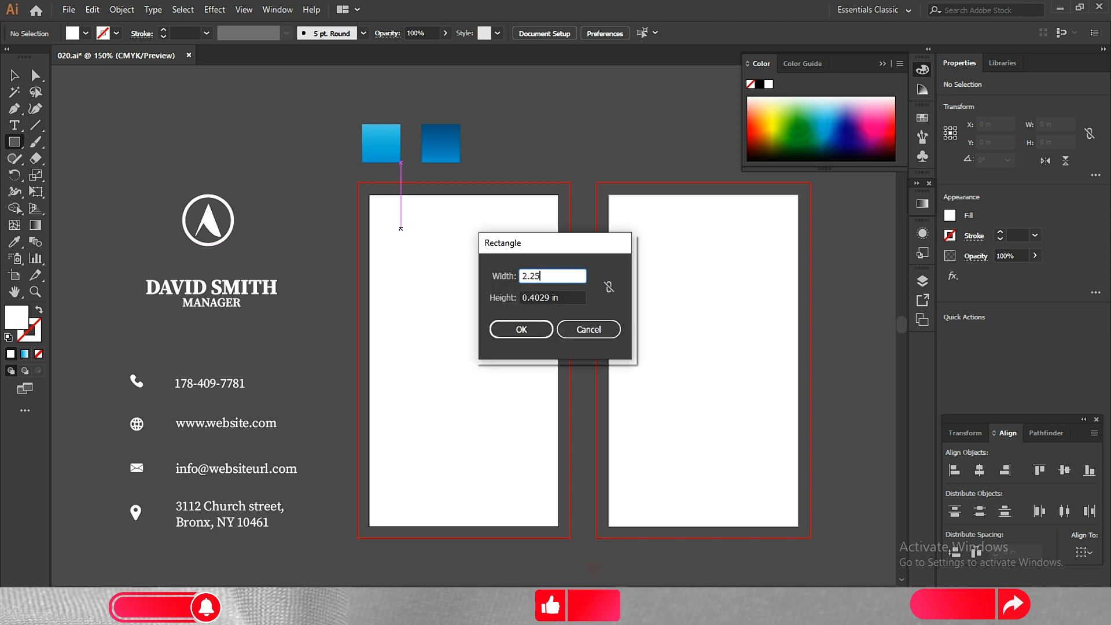
{"action": "key", "text": "Tab"}
{"action": "type", "text": "3.75"}
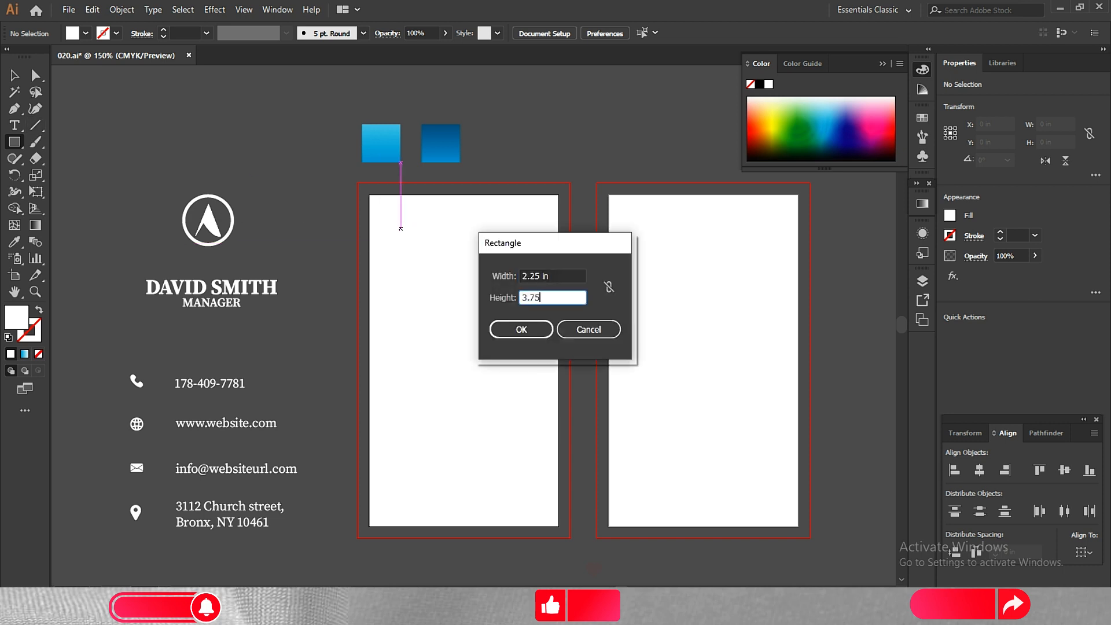
{"action": "key", "text": "Return"}
{"action": "key", "text": "v"}
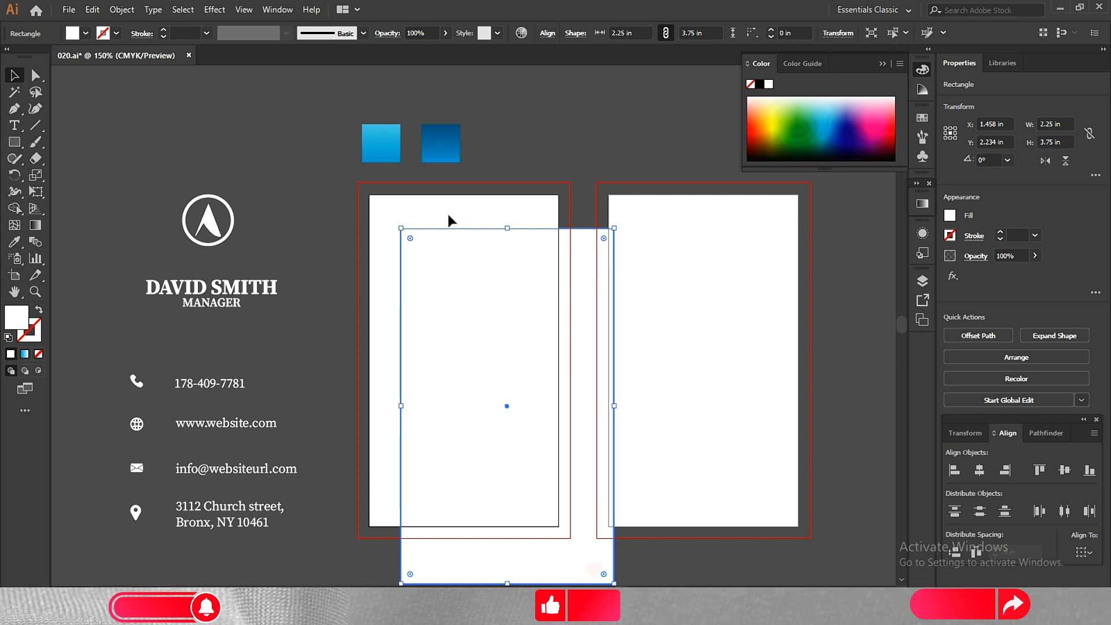
Center the white rectangle on the first artboard, aligned to the artboard, and copy it onto the second artboard.
{"action": "left_click", "coordinate": [1093, 554]}
{"action": "left_click", "coordinate": [1041, 536]}
{"action": "left_click", "coordinate": [979, 470]}
{"action": "left_click", "coordinate": [1063, 470]}
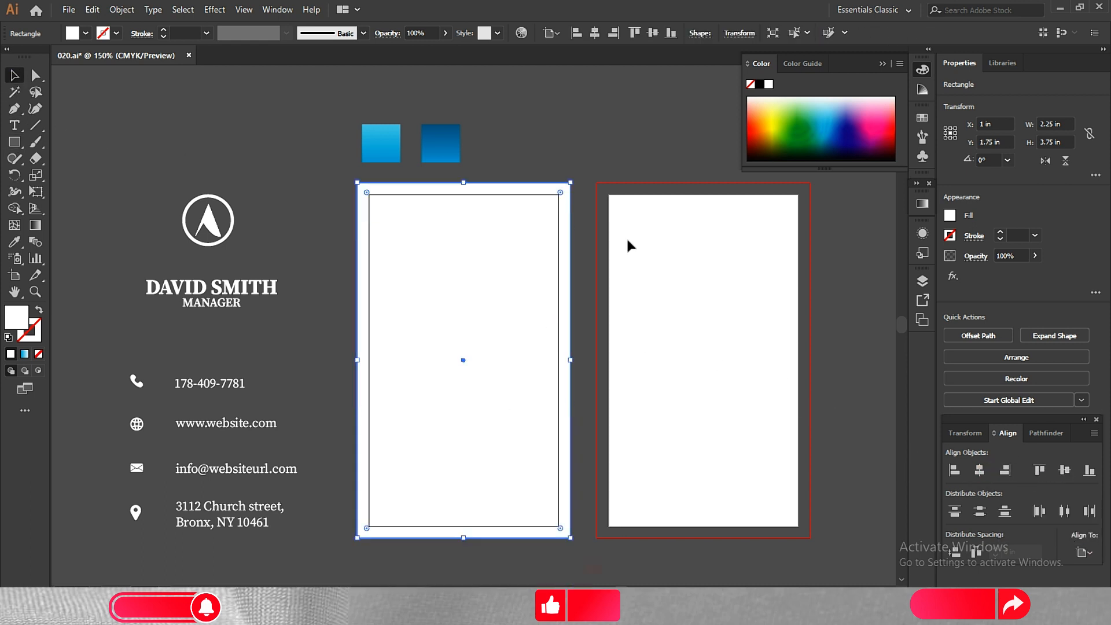
{"action": "left_click", "coordinate": [566, 159]}
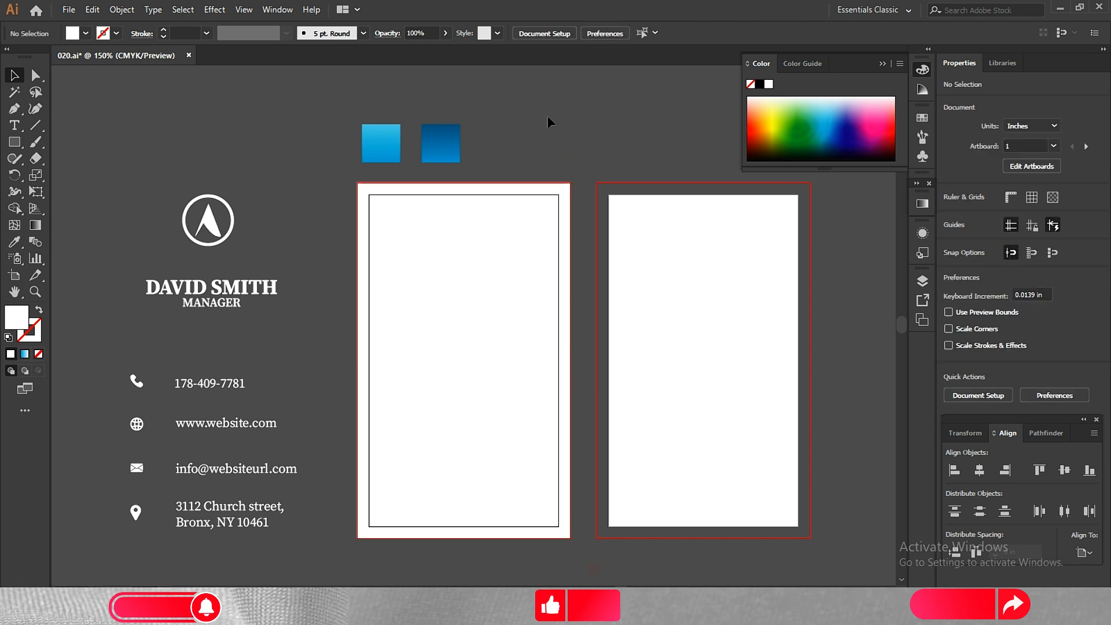
{"action": "left_click_drag", "start_coordinate": [466, 265], "coordinate": [706, 269]}
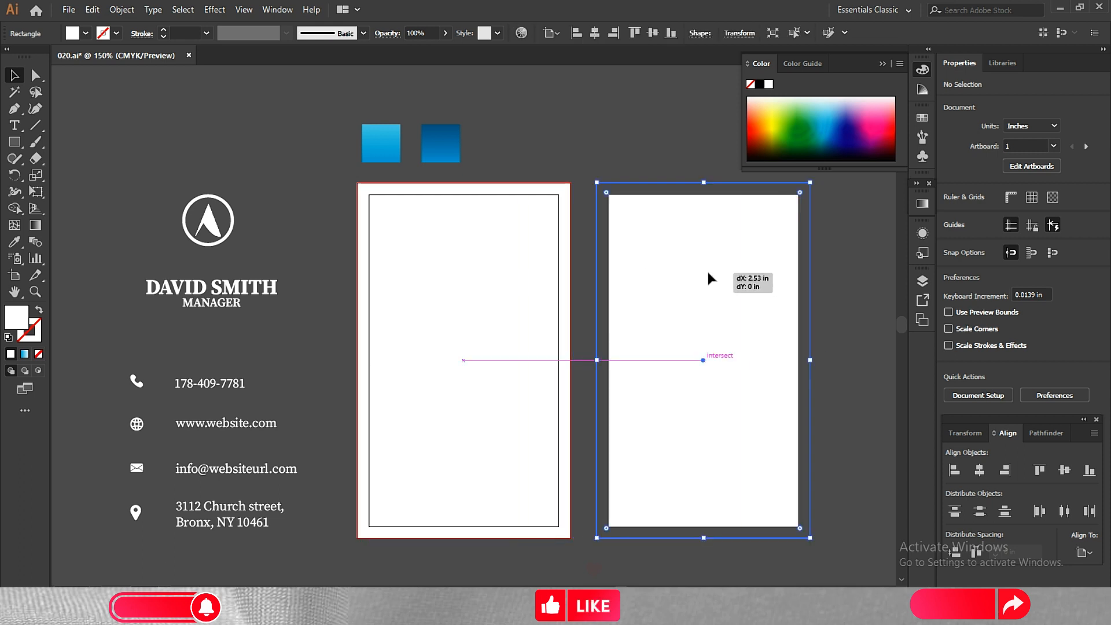
{"action": "left_click", "coordinate": [572, 134]}
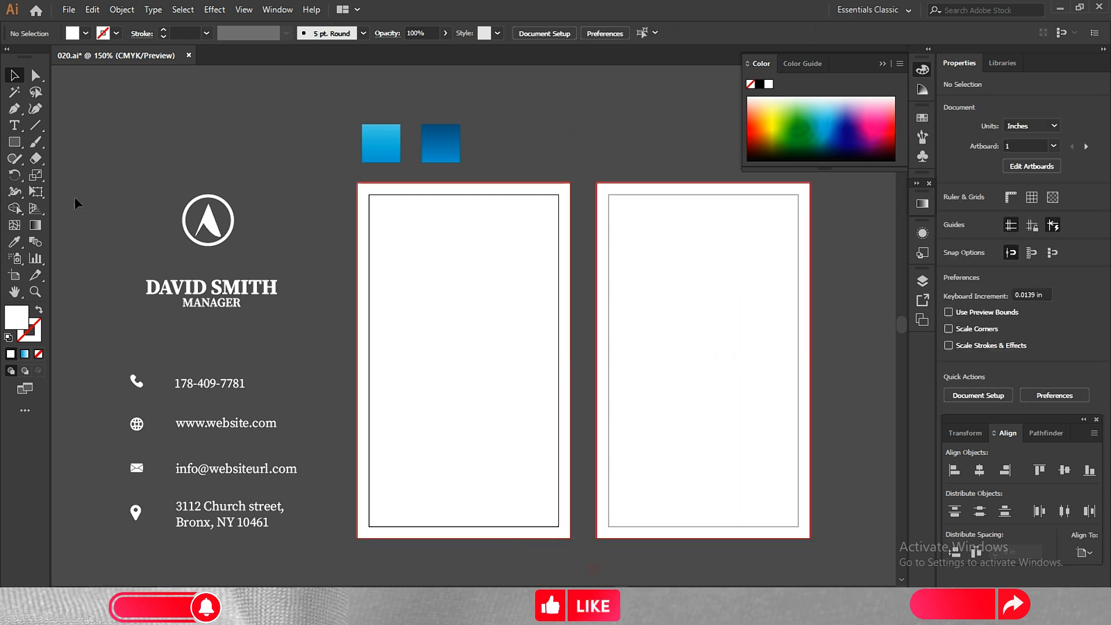
Draw a small circle filled with the light blue gradient swatch near the upper left corner of the first card.
{"action": "left_click_drag", "start_coordinate": [14, 141], "coordinate": [45, 179]}
{"action": "left_click", "coordinate": [15, 241]}
{"action": "left_click", "coordinate": [379, 143]}
{"action": "left_click", "coordinate": [14, 141]}
{"action": "mouse_move", "coordinate": [401, 213]}
{"action": "left_mouse_down"}
{"action": "mouse_move", "coordinate": [417, 235]}
{"action": "mouse_move", "coordinate": [381, 215]}
{"action": "mouse_move", "coordinate": [399, 222]}
{"action": "left_mouse_up"}
Duplicate and resize the gradient circle into a loose cluster of differently sized bubbles in the first card's upper left area.
{"action": "key", "text": "v"}
{"action": "left_click_drag", "start_coordinate": [411, 230], "coordinate": [417, 237]}
{"action": "left_click_drag", "start_coordinate": [405, 225], "coordinate": [389, 253]}
{"action": "left_click_drag", "start_coordinate": [429, 206], "coordinate": [413, 253]}
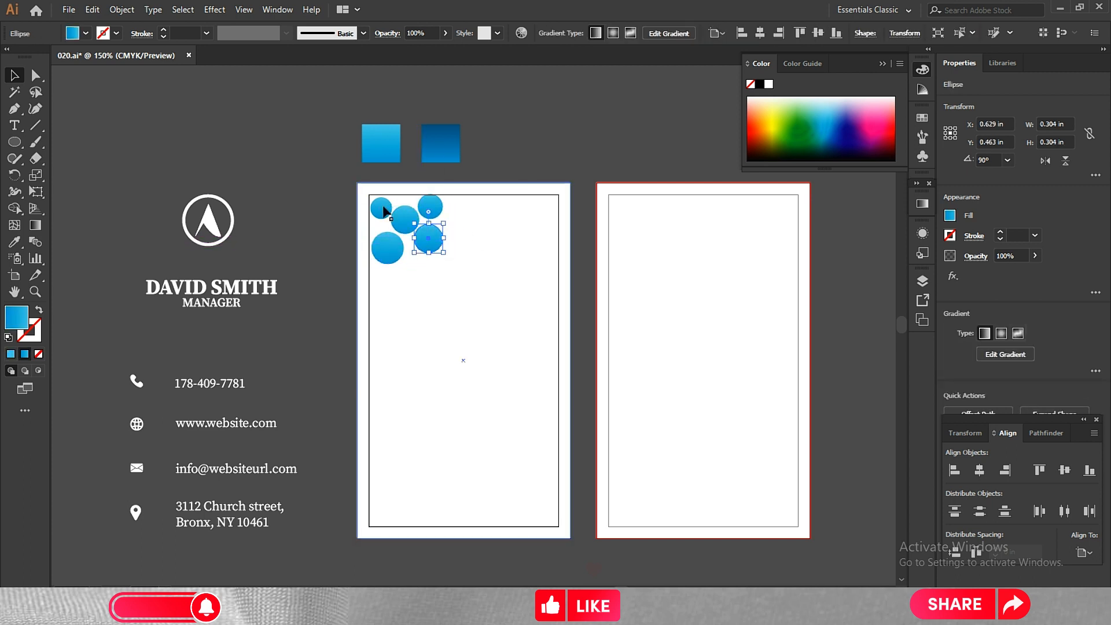
{"action": "left_click_drag", "start_coordinate": [378, 207], "coordinate": [408, 261]}
{"action": "left_click", "coordinate": [458, 227]}
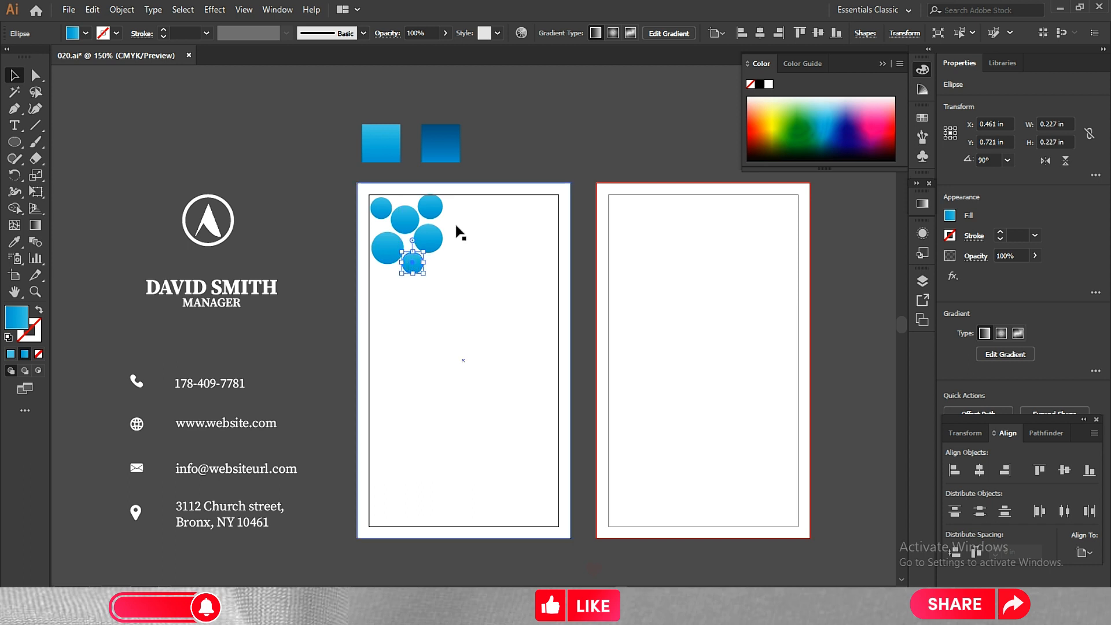
{"action": "left_click", "coordinate": [384, 213]}
{"action": "left_click_drag", "start_coordinate": [382, 209], "coordinate": [413, 245]}
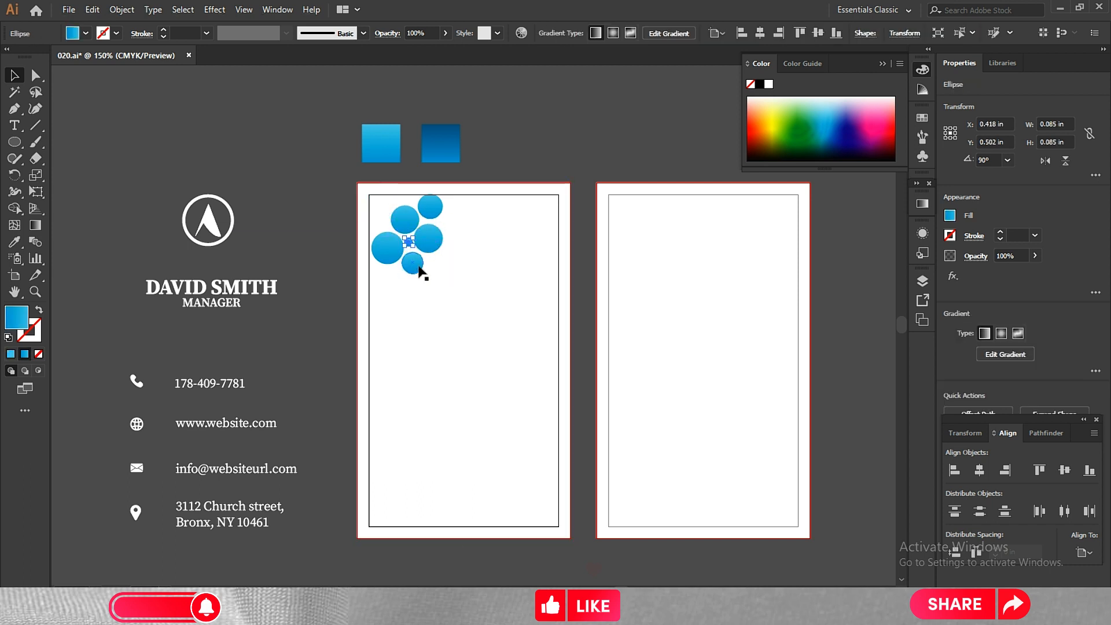
{"action": "left_click_drag", "start_coordinate": [380, 209], "coordinate": [409, 242]}
Extend the bubble pattern with resized circle copies across the top of the first card to its right margin.
{"action": "left_click_drag", "start_coordinate": [419, 253], "coordinate": [483, 242]}
{"action": "left_click", "coordinate": [381, 210]}
{"action": "left_click", "coordinate": [463, 254]}
{"action": "left_click_drag", "start_coordinate": [426, 211], "coordinate": [490, 217]}
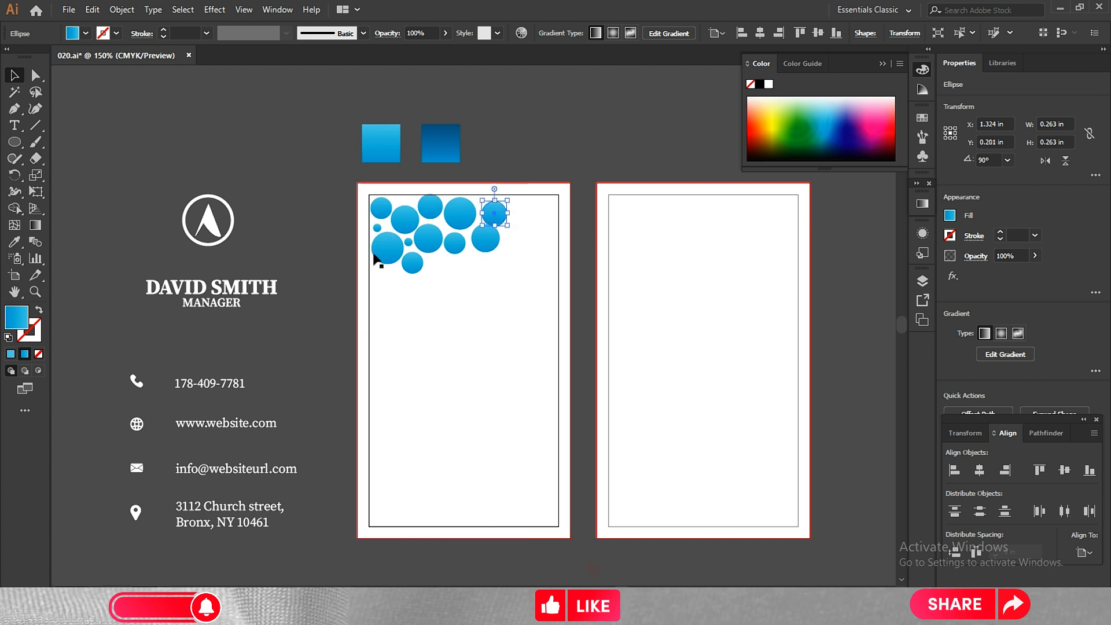
{"action": "left_click_drag", "start_coordinate": [411, 263], "coordinate": [512, 232]}
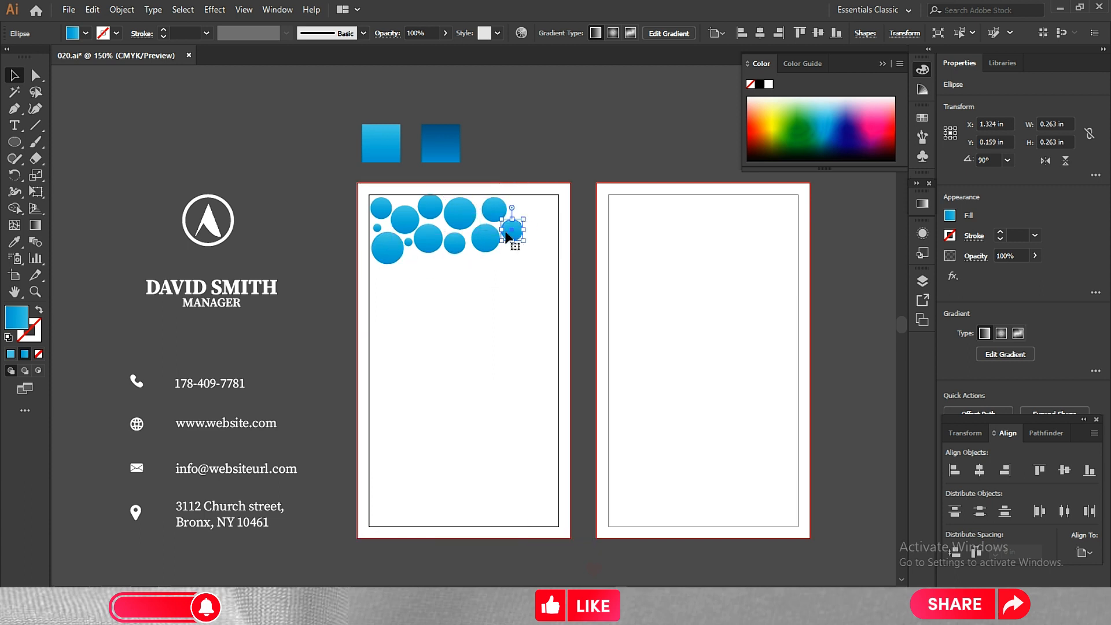
{"action": "left_click_drag", "start_coordinate": [444, 240], "coordinate": [532, 211]}
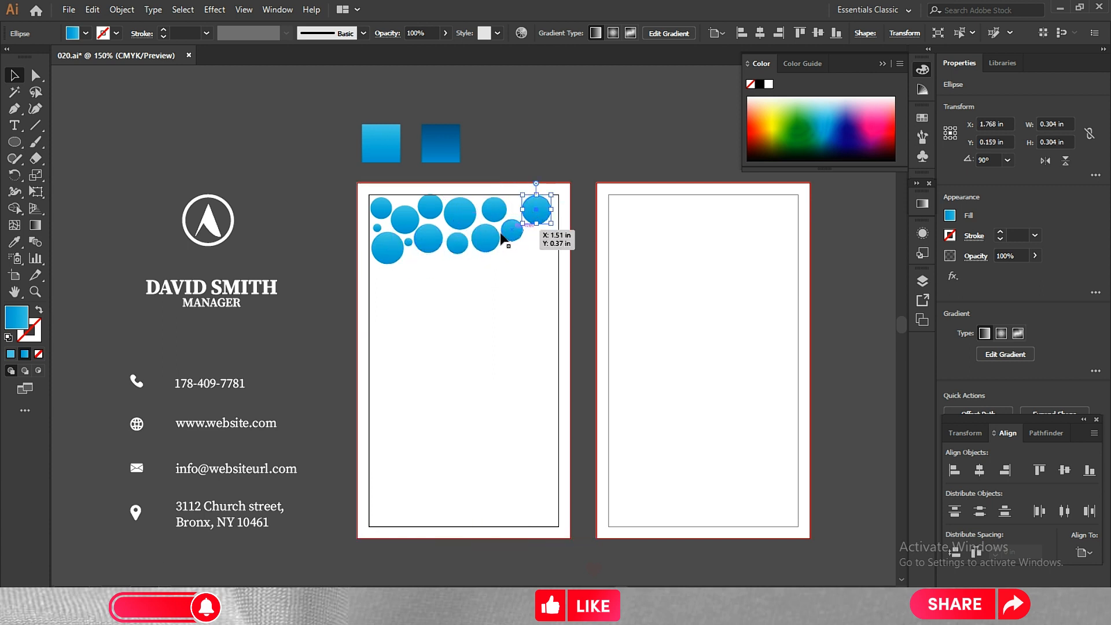
{"action": "left_click_drag", "start_coordinate": [408, 243], "coordinate": [540, 240]}
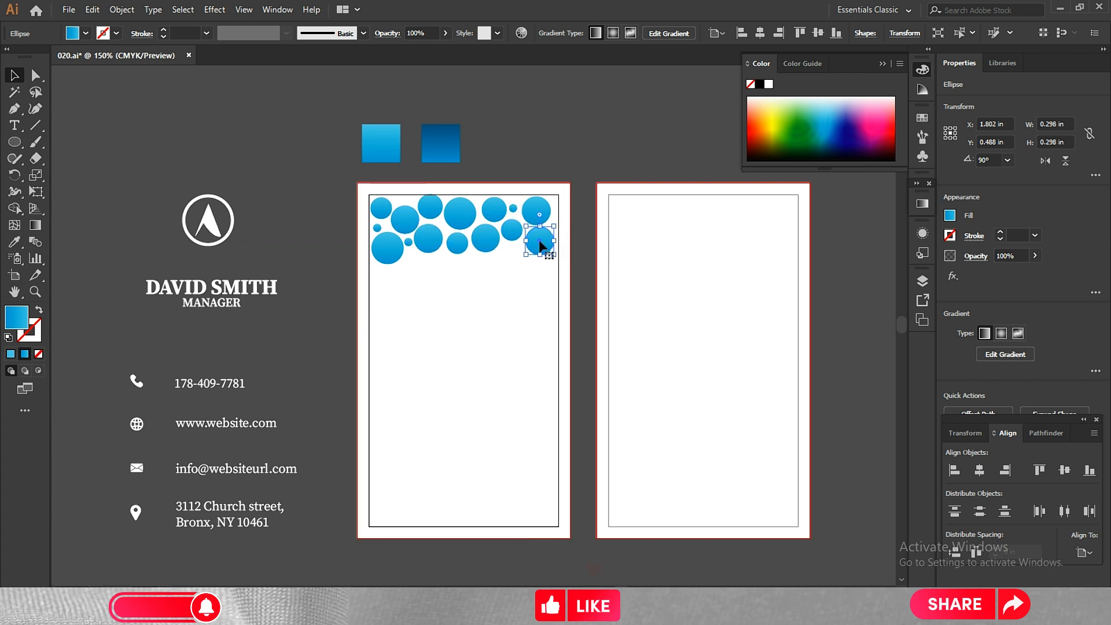
{"action": "left_click", "coordinate": [330, 194]}
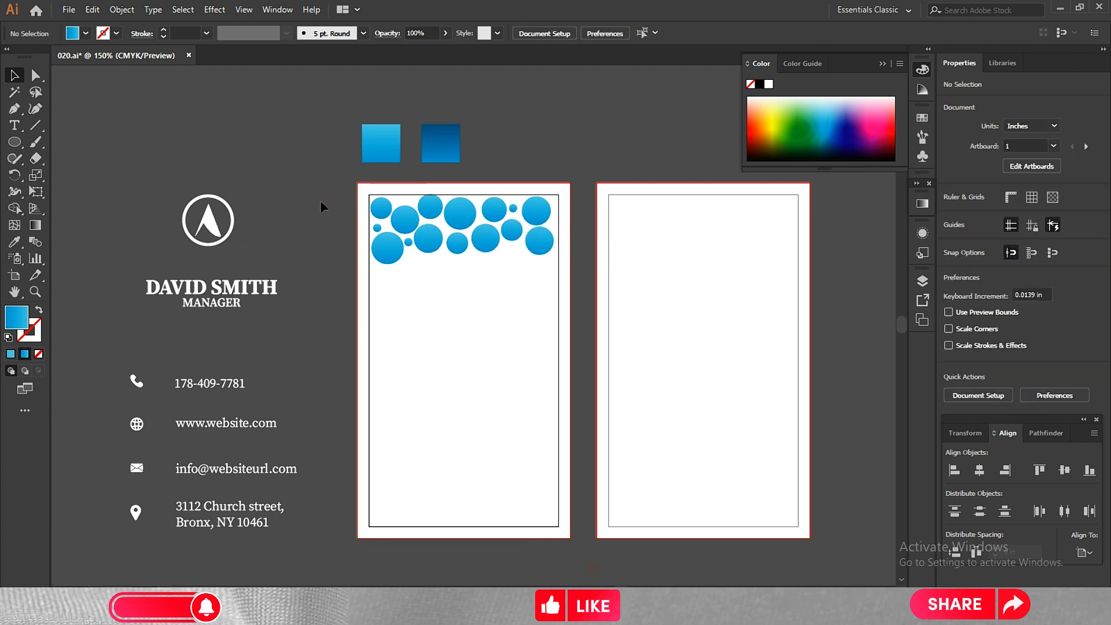
Draw a closed wave shape across the bottom of the first card with the Pen tool, using the dark blue gradient fill.
{"action": "left_click", "coordinate": [443, 148]}
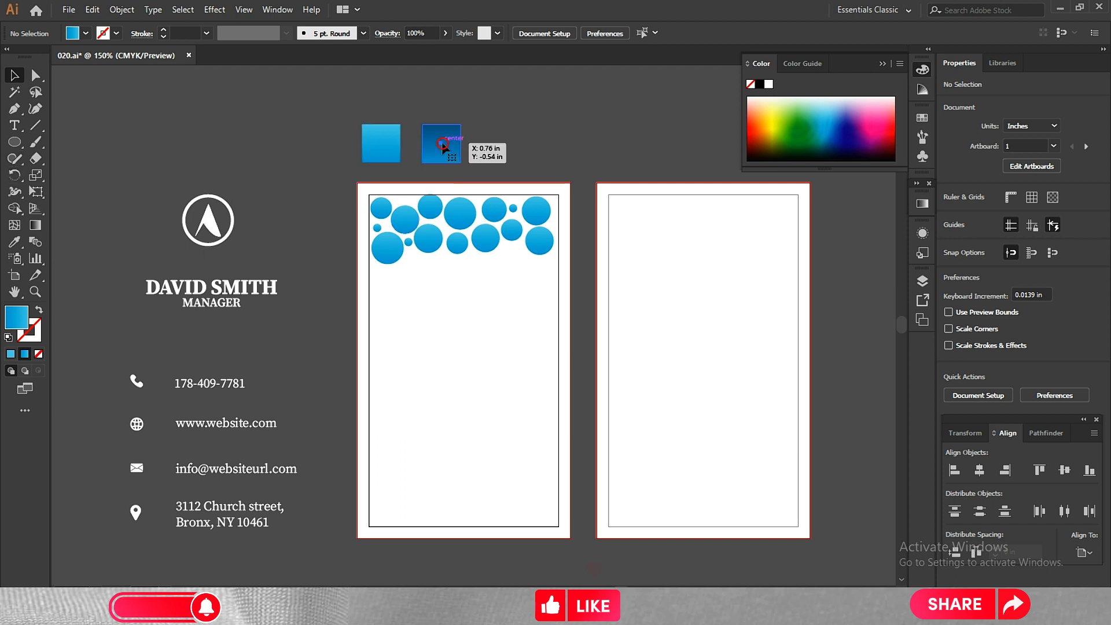
{"action": "left_click", "coordinate": [13, 111]}
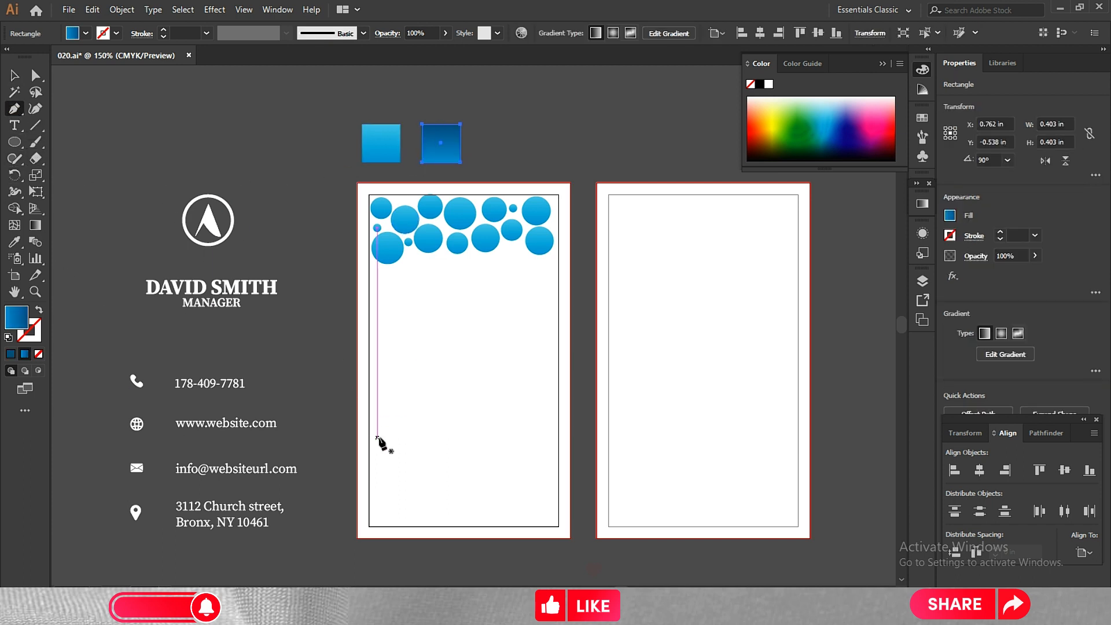
{"action": "left_click", "coordinate": [356, 446]}
{"action": "left_click_drag", "start_coordinate": [500, 417], "coordinate": [567, 425]}
{"action": "left_click", "coordinate": [570, 405]}
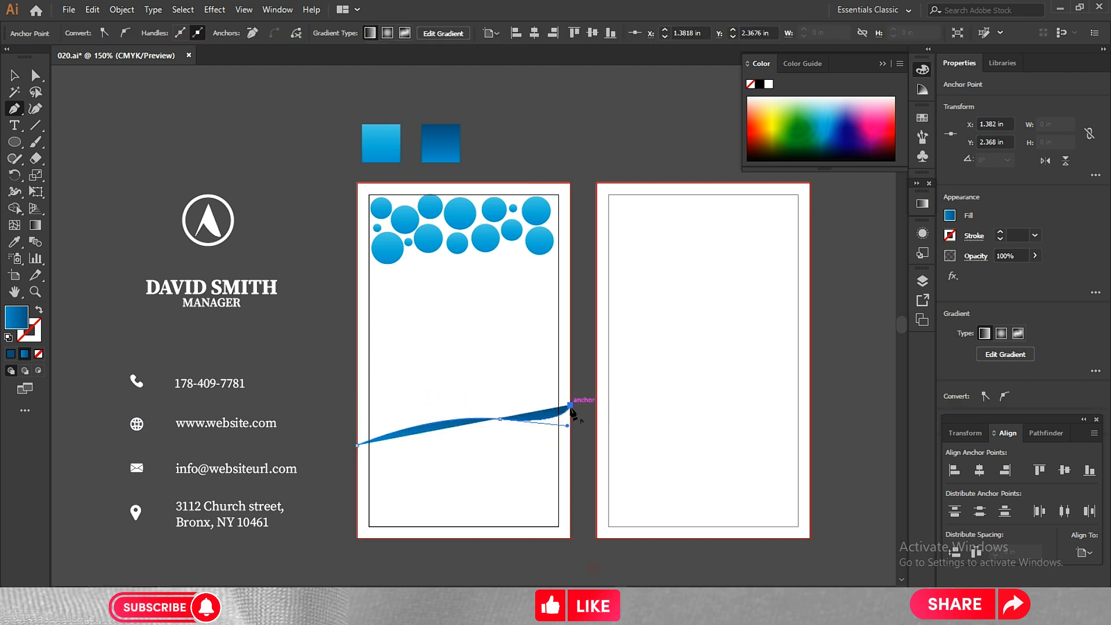
{"action": "left_click", "coordinate": [570, 538]}
{"action": "left_click", "coordinate": [356, 538]}
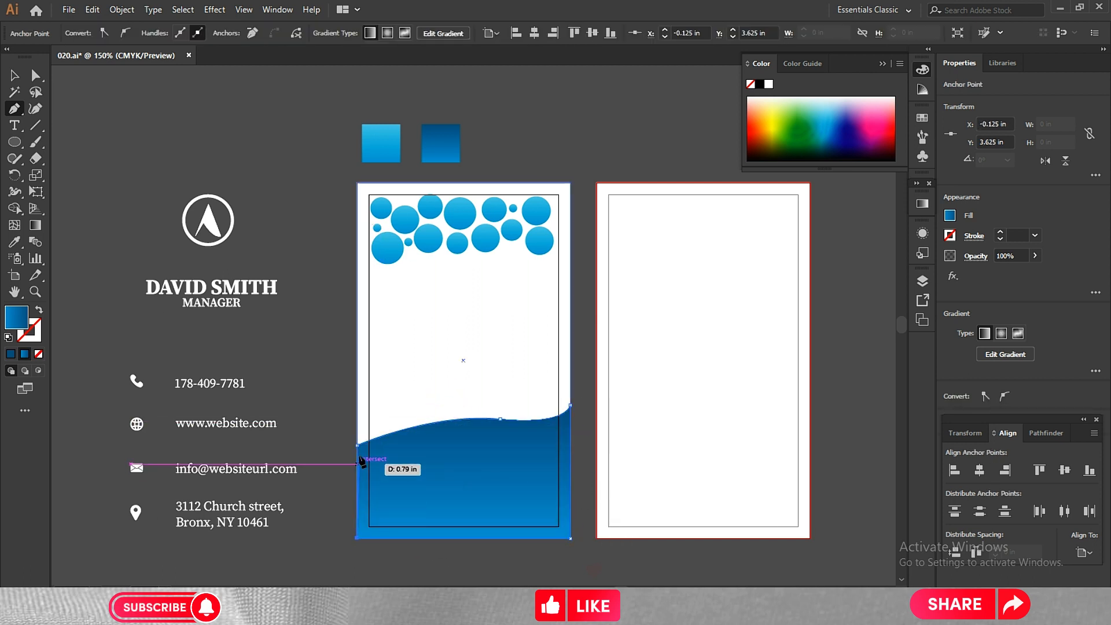
{"action": "left_click", "coordinate": [13, 75]}
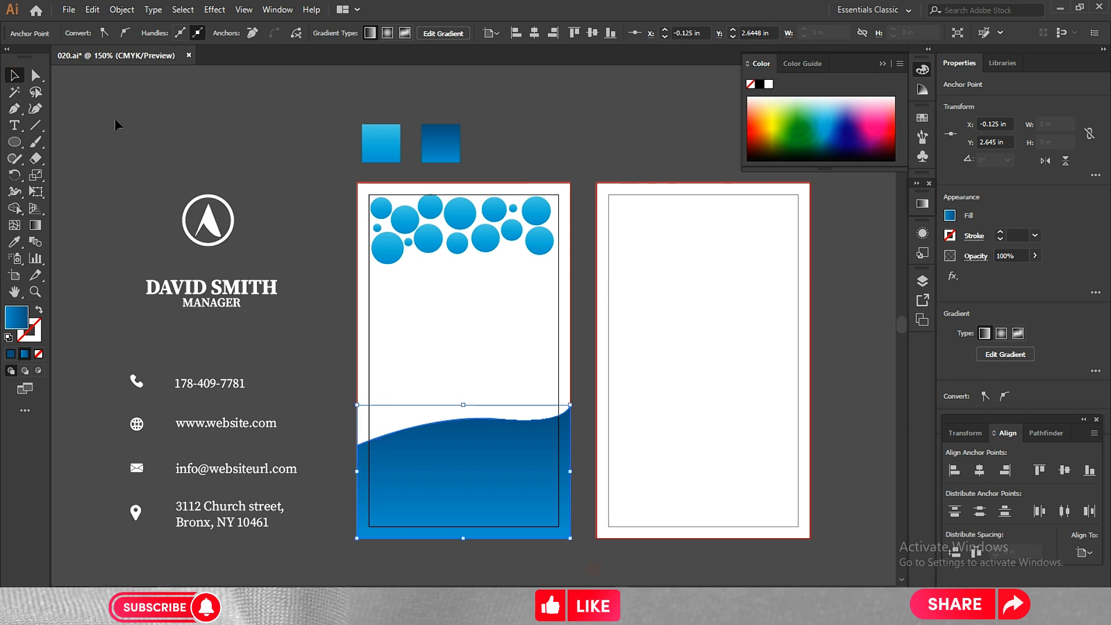
{"action": "left_click", "coordinate": [119, 128]}
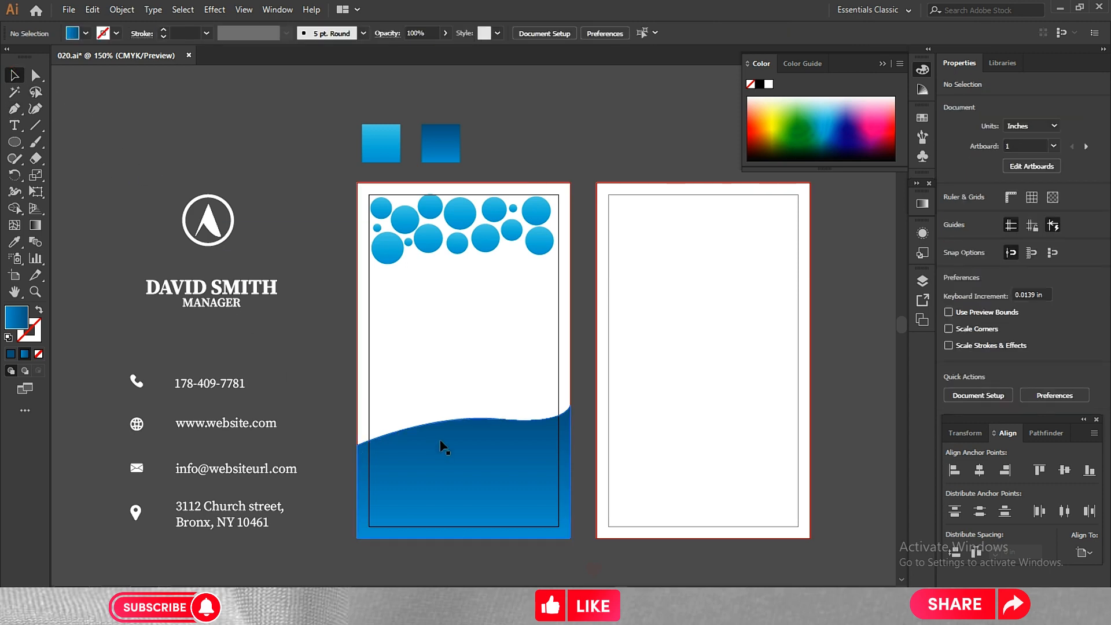
Copy the dark blue wave onto the second card and stretch the copy upward to about 2.35 in high.
{"action": "left_click_drag", "start_coordinate": [441, 447], "coordinate": [683, 446]}
{"action": "left_click_drag", "start_coordinate": [702, 405], "coordinate": [698, 318]}
Reflect the second card's wave across the vertical axis.
{"action": "right_click", "coordinate": [810, 317]}
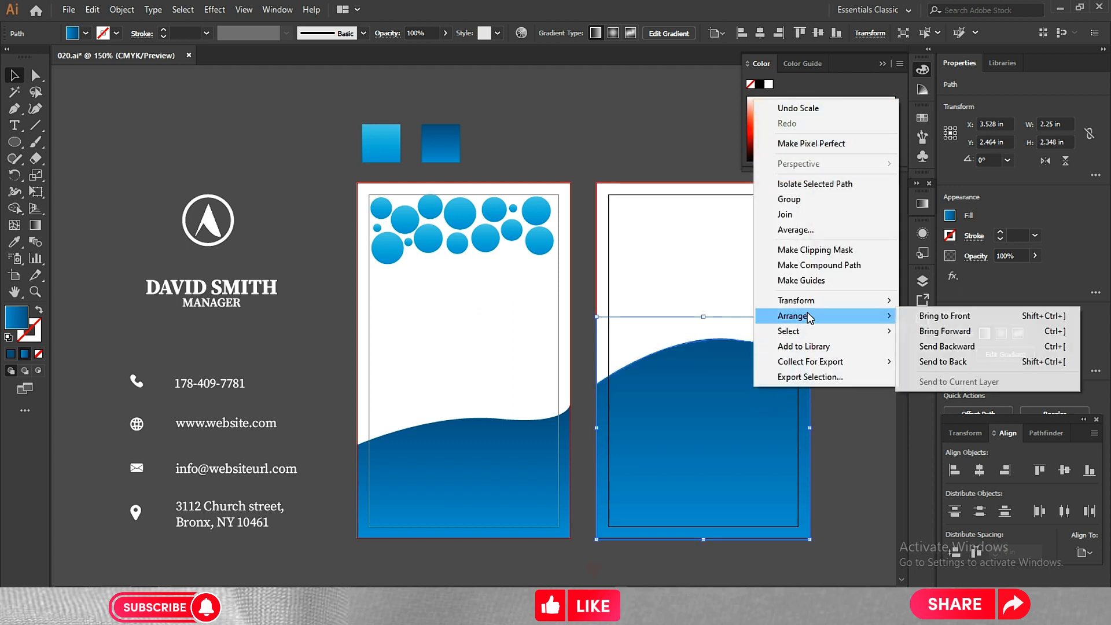
{"action": "mouse_move", "coordinate": [868, 300]}
{"action": "left_click", "coordinate": [934, 351]}
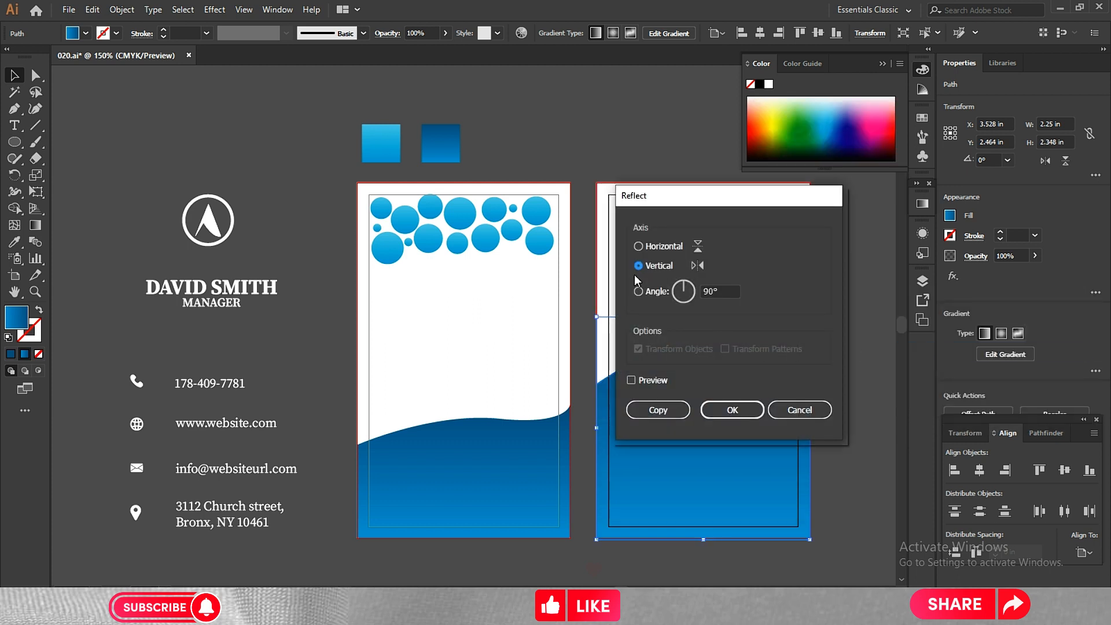
{"action": "left_click", "coordinate": [654, 379]}
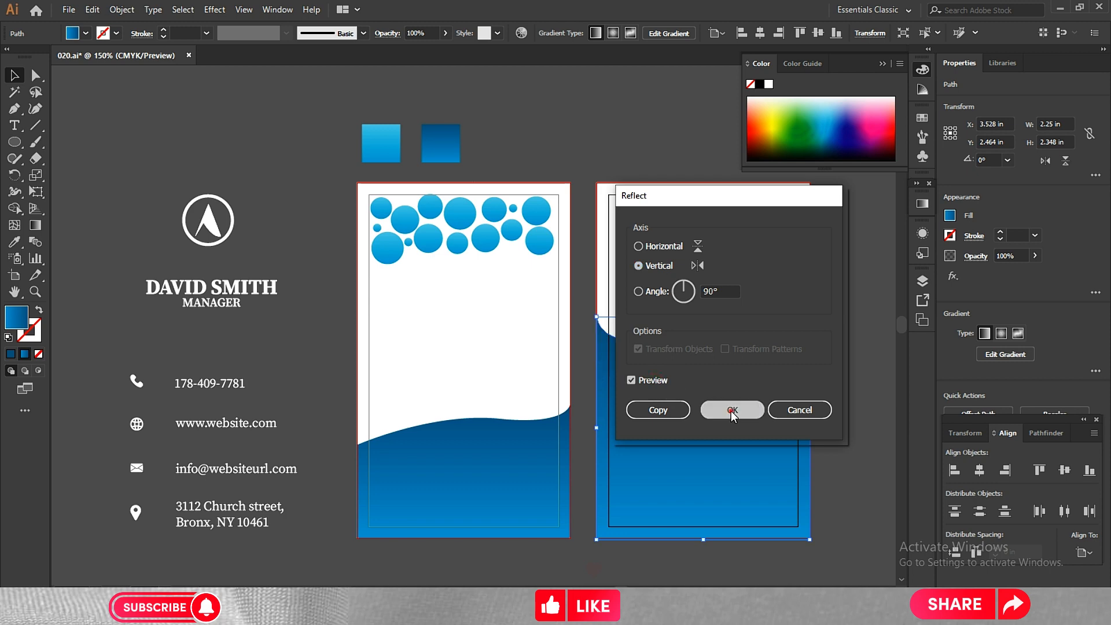
{"action": "left_click", "coordinate": [732, 410]}
{"action": "left_click", "coordinate": [842, 379]}
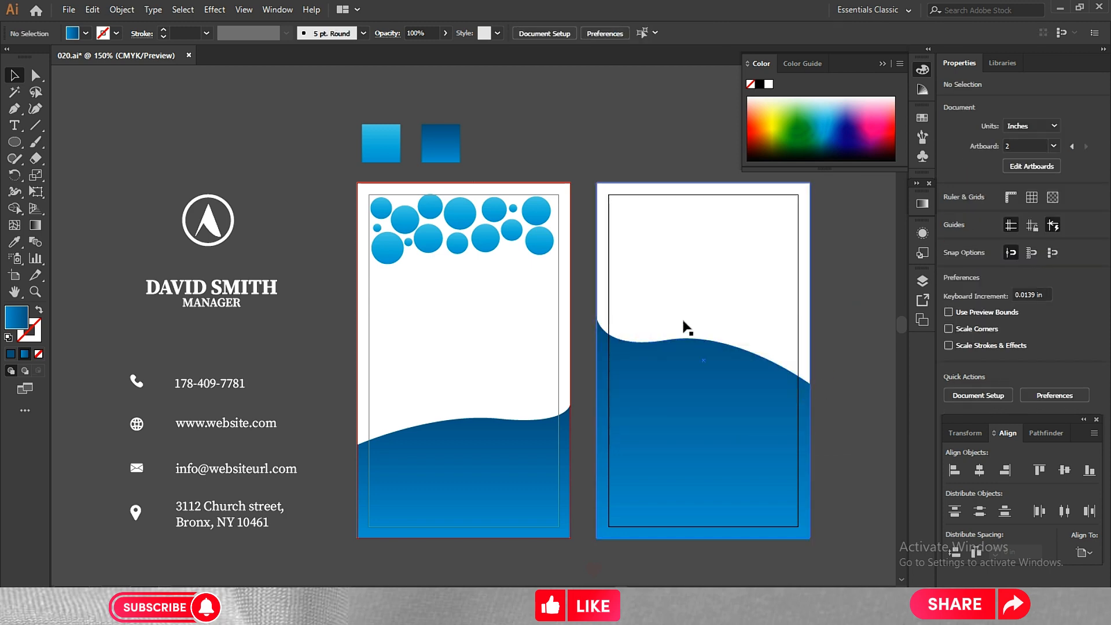
Lock the white background rectangles of both cards.
{"action": "left_click", "coordinate": [455, 217]}
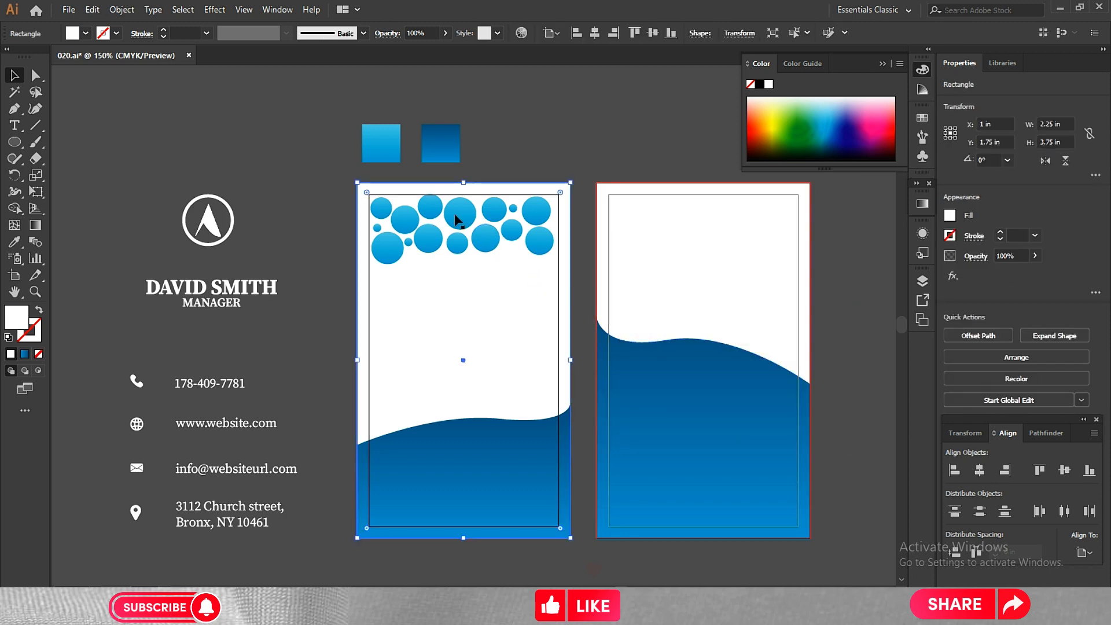
{"action": "left_click", "coordinate": [677, 255], "text": "shift"}
{"action": "left_click", "coordinate": [122, 9]}
{"action": "mouse_move", "coordinate": [174, 91]}
{"action": "left_click", "coordinate": [336, 91]}
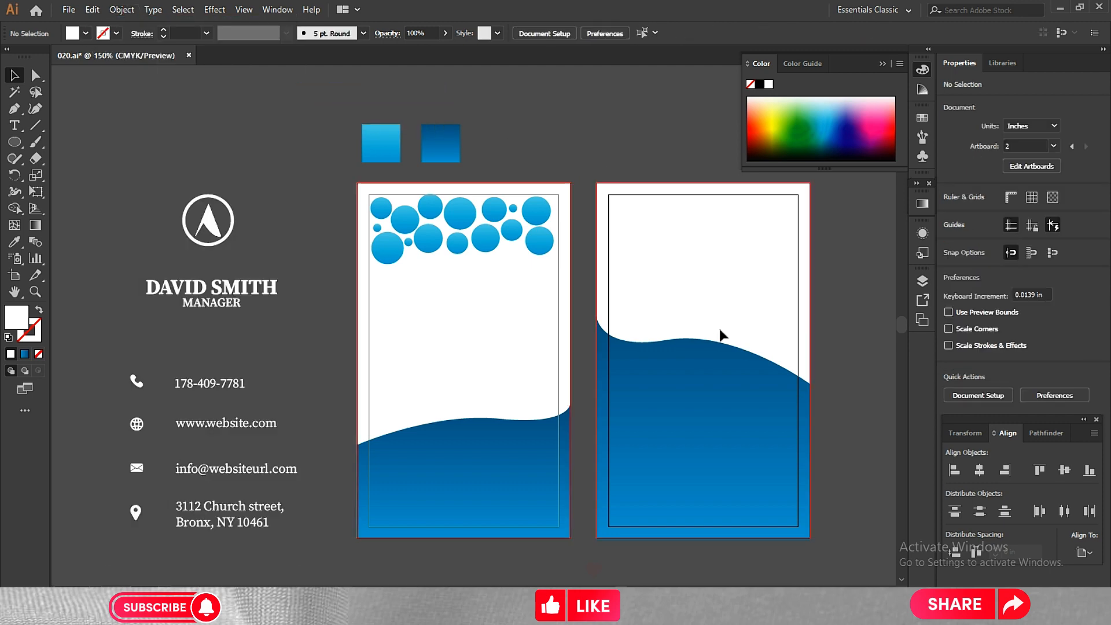
Group all the circles at the top of the first card.
{"action": "left_click_drag", "start_coordinate": [538, 284], "coordinate": [376, 204]}
{"action": "right_click", "coordinate": [376, 205]}
{"action": "left_click", "coordinate": [420, 289]}
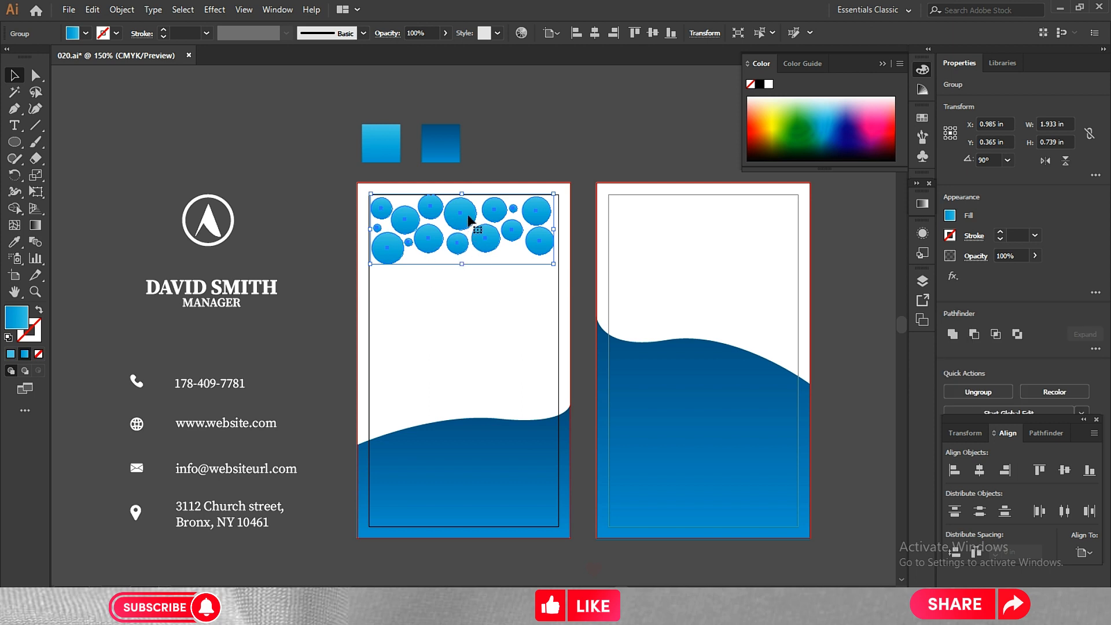
Copy the circle group down onto the first card's wave and bring the copy to the front.
{"action": "left_click_drag", "start_coordinate": [466, 219], "coordinate": [461, 489]}
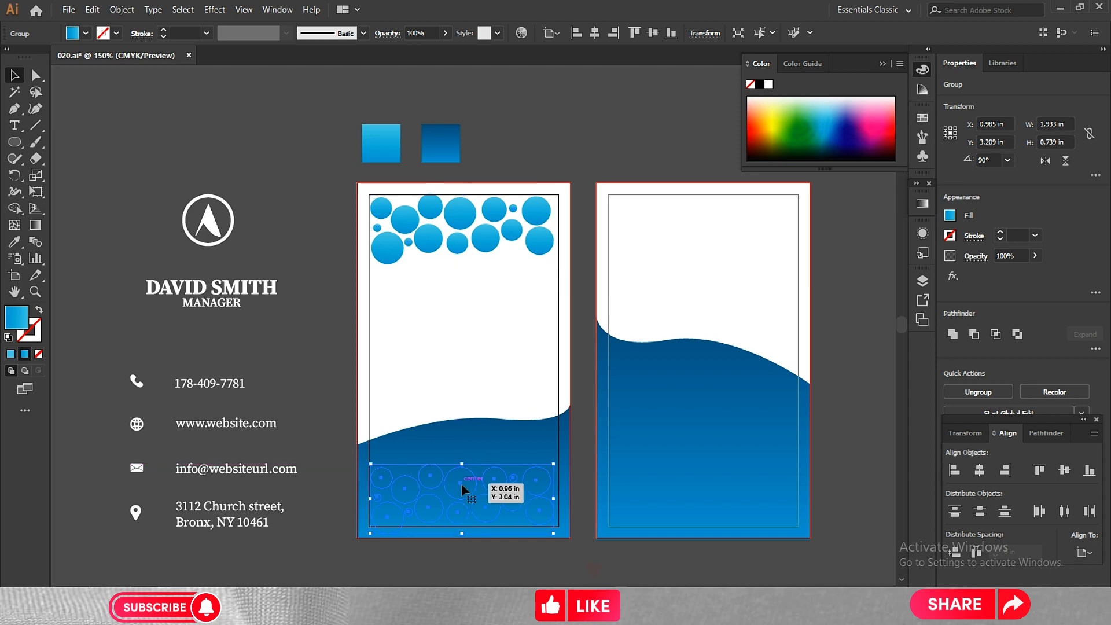
{"action": "right_click", "coordinate": [460, 483]}
{"action": "mouse_move", "coordinate": [528, 412]}
{"action": "left_click", "coordinate": [620, 415]}
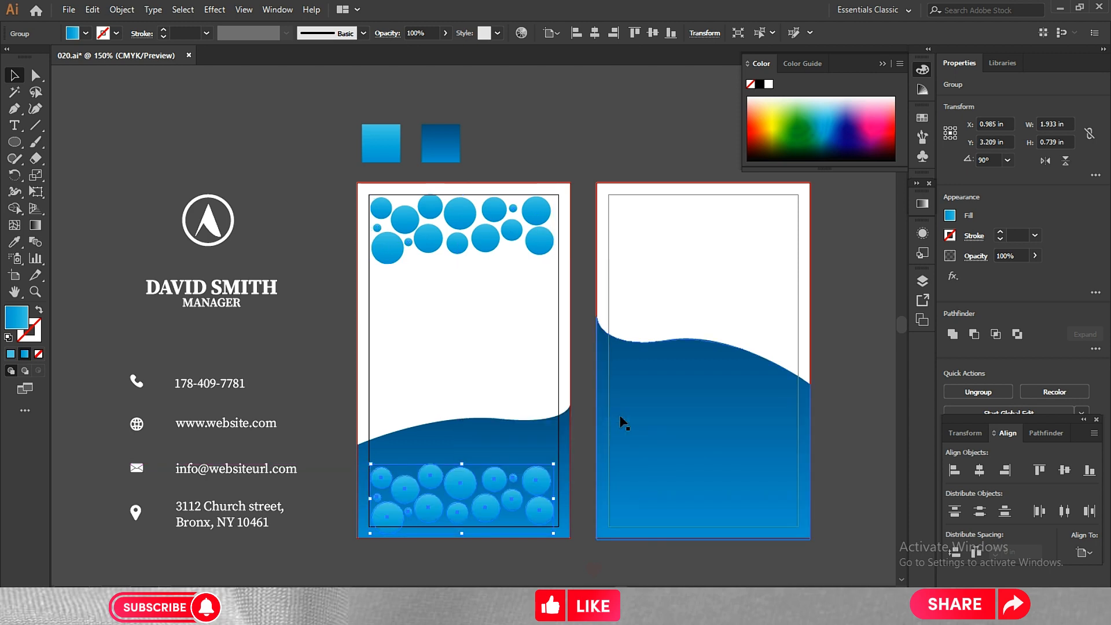
Nudge the lower circle group up on the wave to about 3.06 in vertical position.
{"action": "left_click_drag", "start_coordinate": [559, 462], "coordinate": [560, 465]}
{"action": "key", "text": "ctrl+z"}
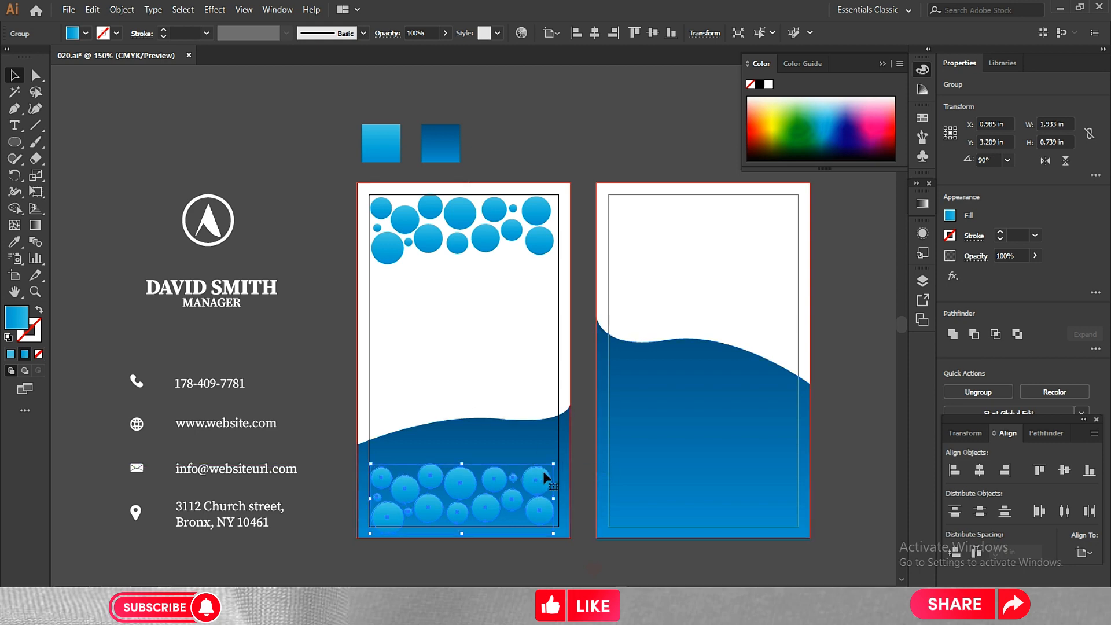
{"action": "key", "text": "Up"}
{"action": "key", "text": "shift+Up"}
{"action": "left_click", "coordinate": [291, 315]}
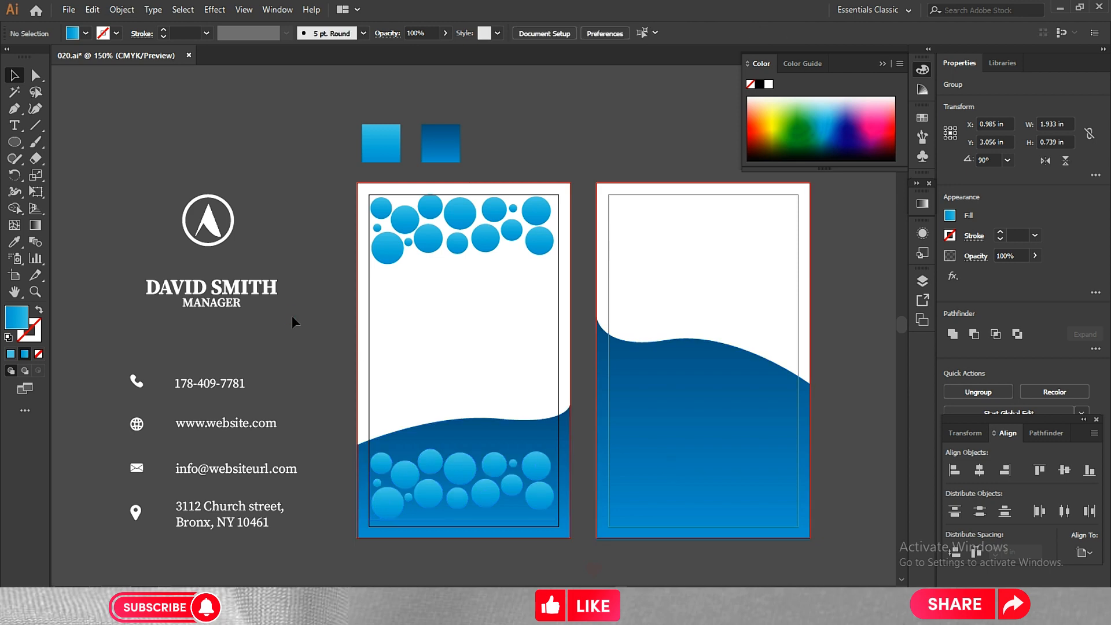
Ungroup the circles lying on the first card's wave.
{"action": "left_click", "coordinate": [487, 241]}
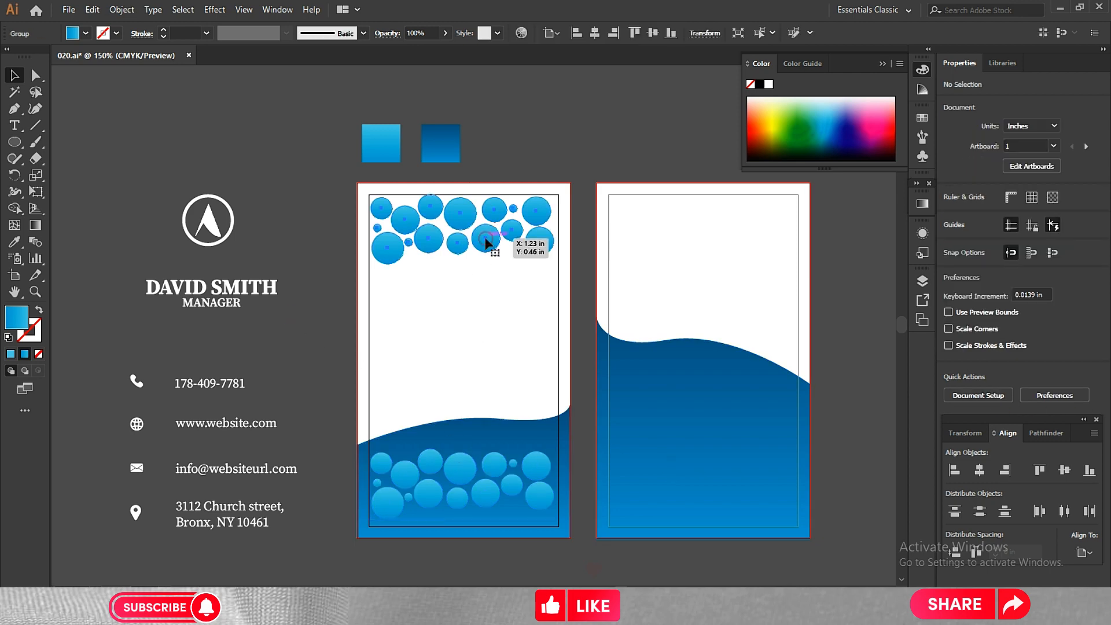
{"action": "left_click", "coordinate": [479, 308]}
{"action": "right_click", "coordinate": [460, 462]}
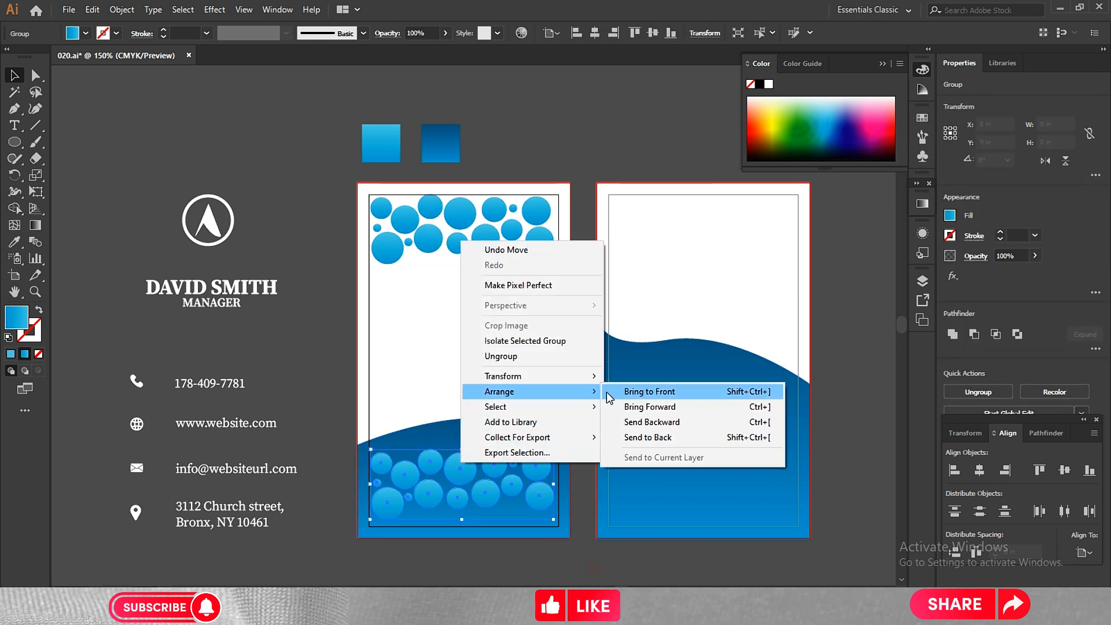
{"action": "left_click", "coordinate": [535, 356]}
{"action": "left_click", "coordinate": [364, 397]}
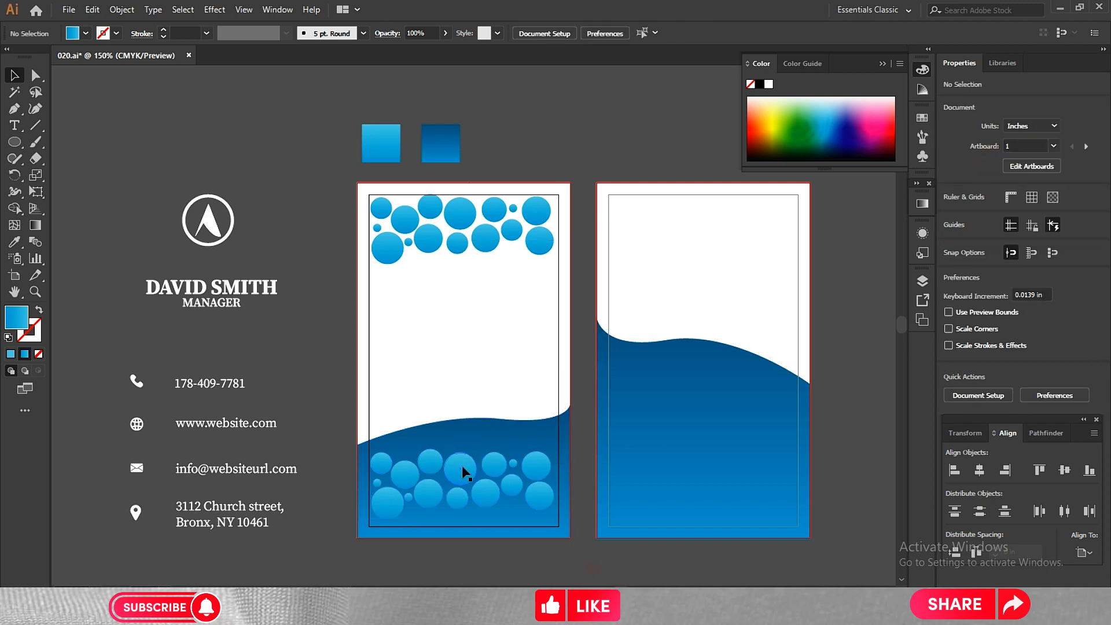
Rearrange and duplicate the loose circles so that they fill the first card's wave inside the margin.
{"action": "left_click_drag", "start_coordinate": [431, 459], "coordinate": [540, 439]}
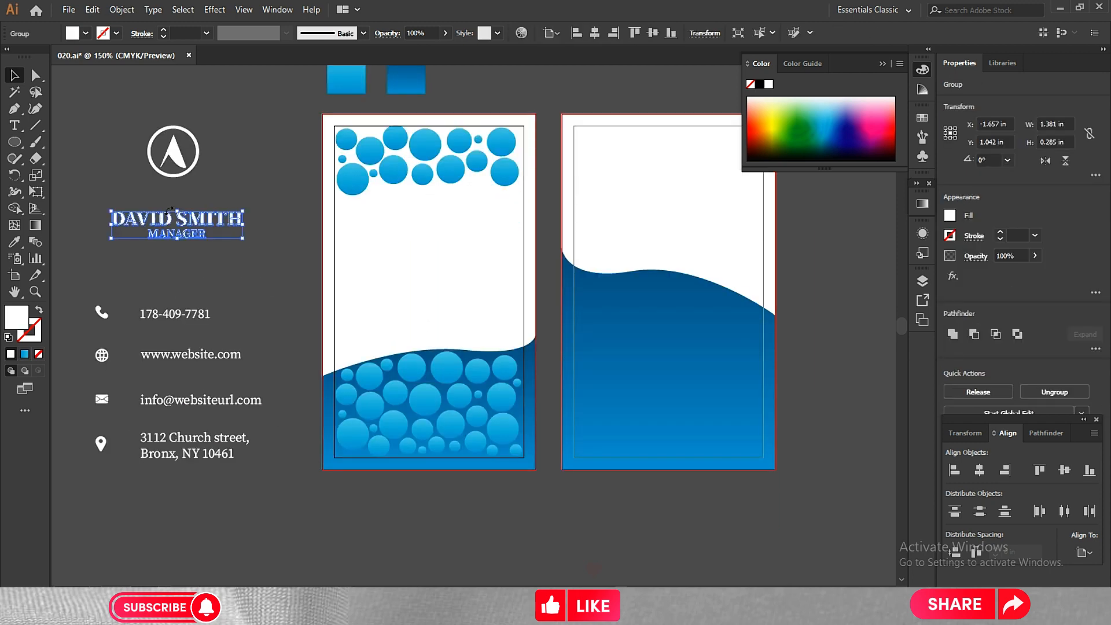
Move the name and job title group into the white area of the first card and bring it to the front.
{"action": "left_click_drag", "start_coordinate": [179, 218], "coordinate": [431, 249]}
{"action": "right_click", "coordinate": [428, 245]}
{"action": "mouse_move", "coordinate": [514, 401]}
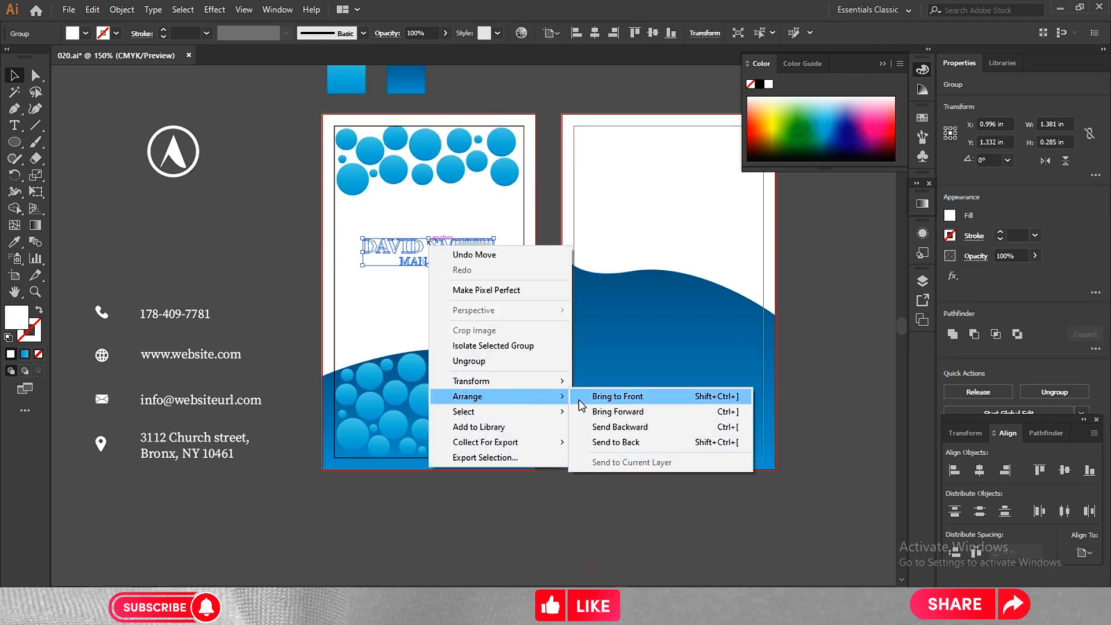
{"action": "left_click", "coordinate": [585, 399]}
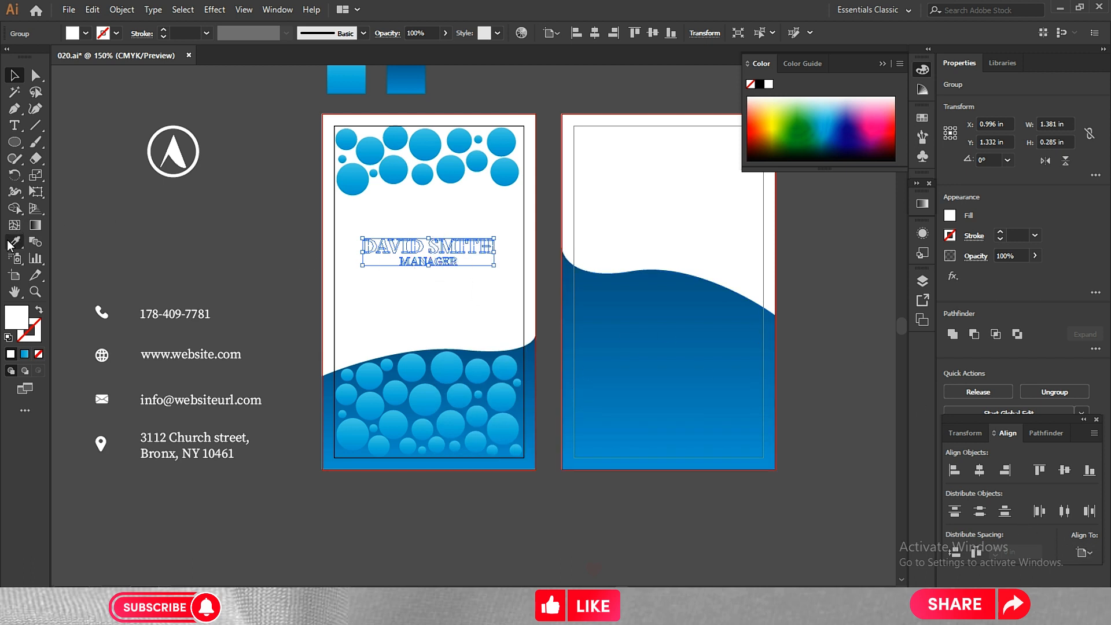
Fill the name and title with the dark blue gradient sampled from the reference square and centre them horizontally on the first card.
{"action": "left_click", "coordinate": [14, 242]}
{"action": "left_click", "coordinate": [339, 172]}
{"action": "left_click", "coordinate": [410, 87]}
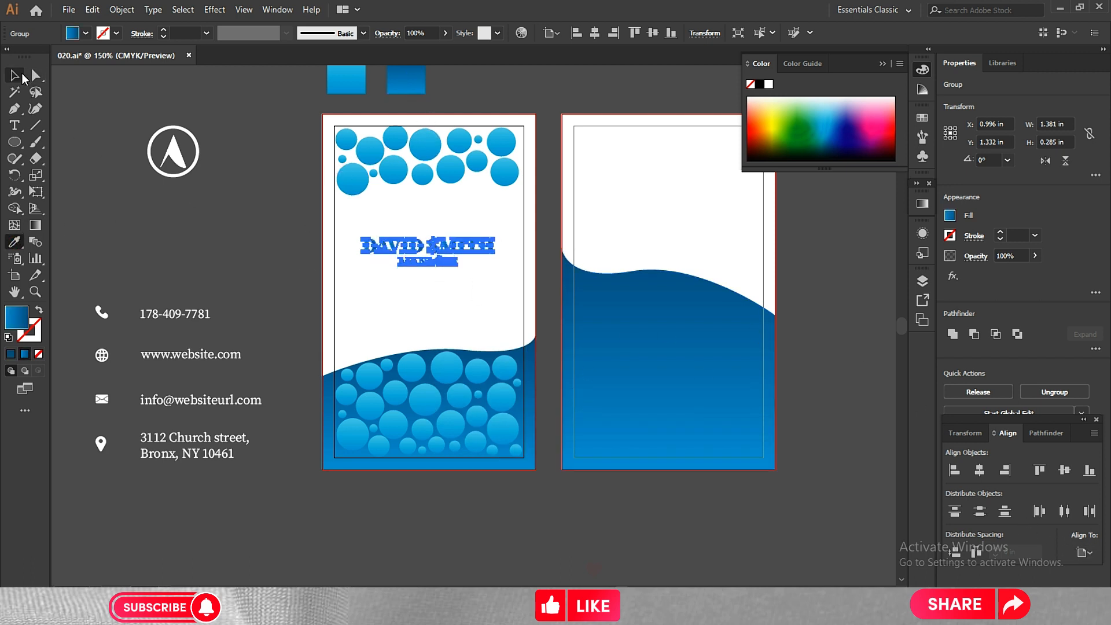
{"action": "left_click", "coordinate": [15, 75]}
{"action": "left_click", "coordinate": [80, 212]}
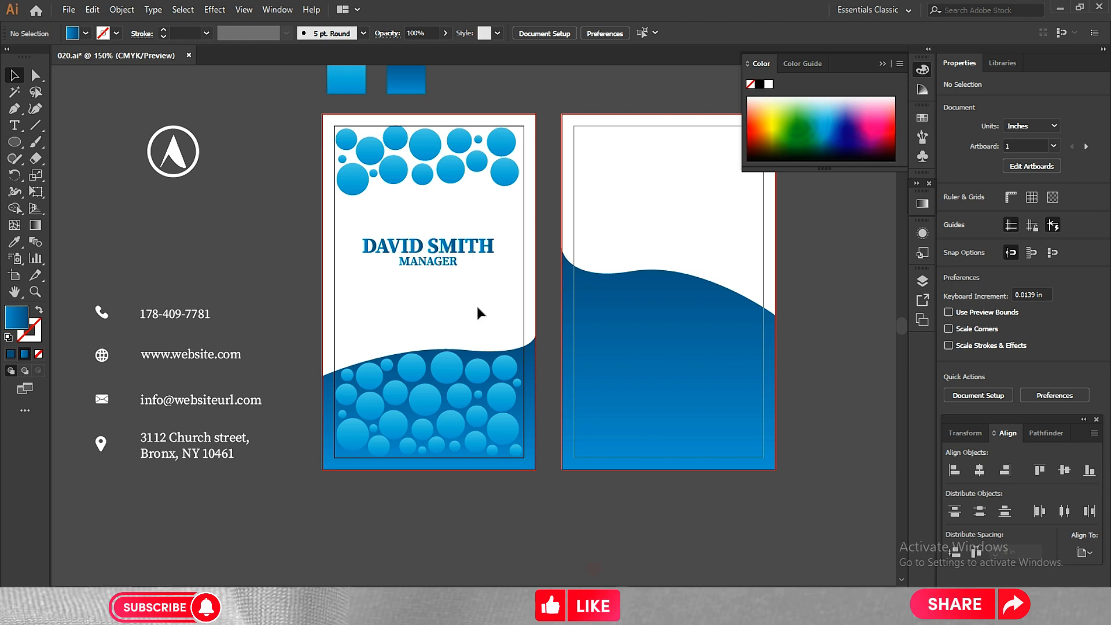
{"action": "left_click_drag", "start_coordinate": [408, 248], "coordinate": [407, 247]}
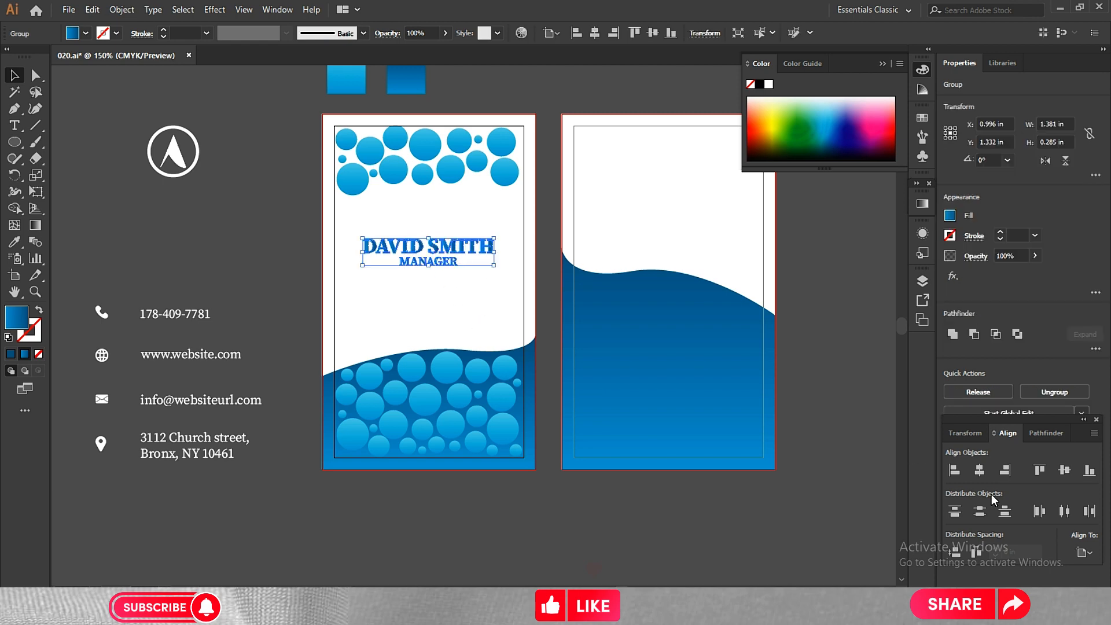
{"action": "left_click", "coordinate": [241, 248]}
Move the round logo below the job title on the first card and bring it to the front.
{"action": "left_click_drag", "start_coordinate": [165, 149], "coordinate": [427, 313]}
{"action": "right_click", "coordinate": [425, 310]}
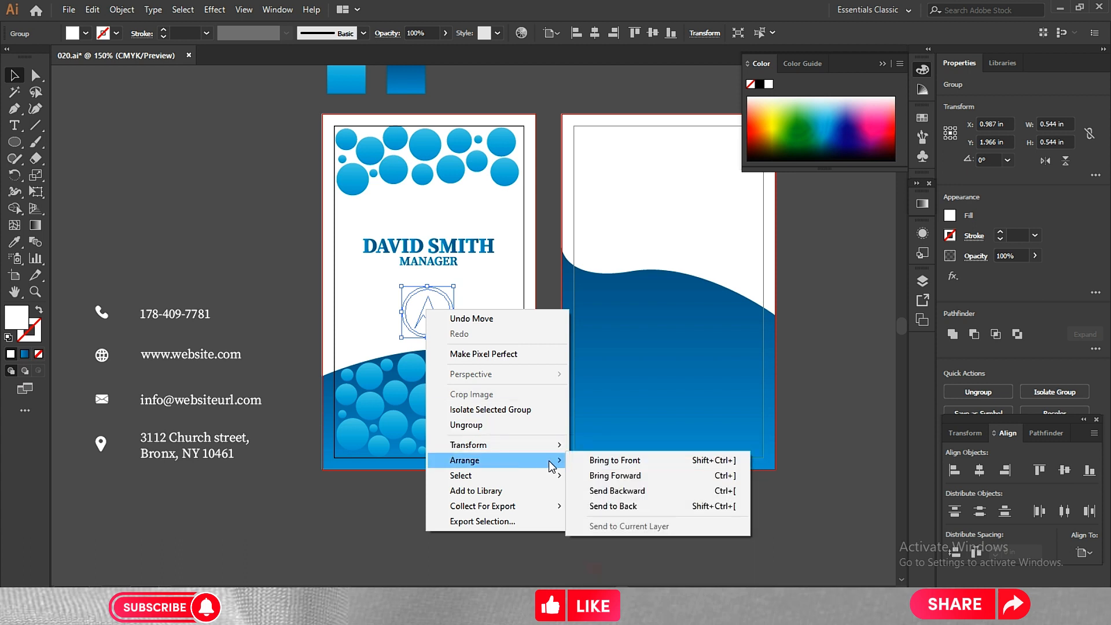
{"action": "left_click", "coordinate": [580, 460]}
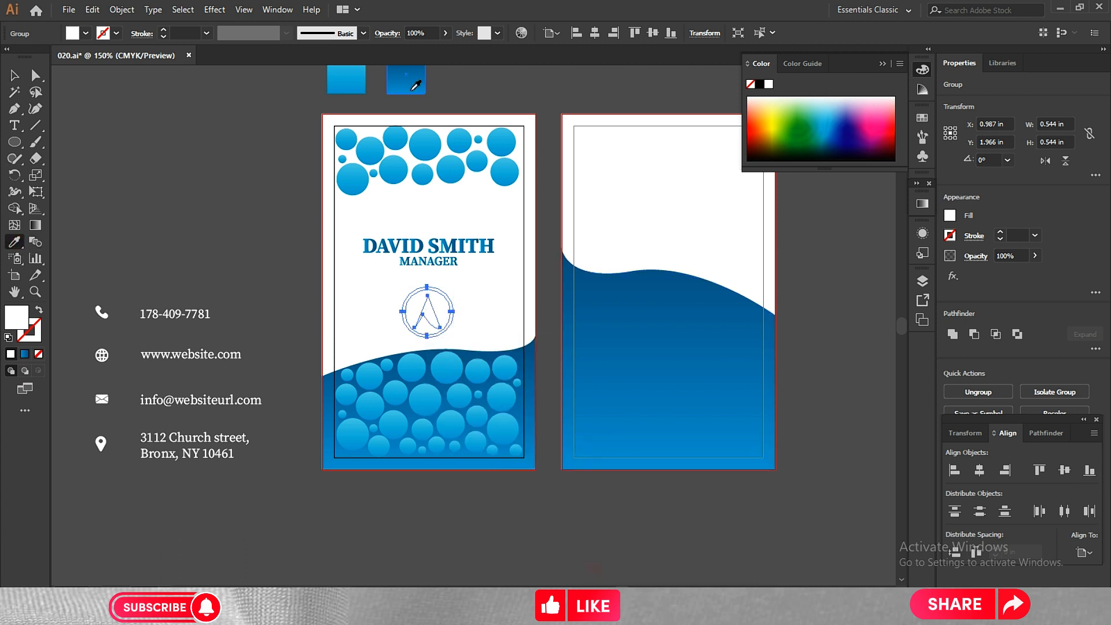
Apply the dark blue gradient to the logo, centre it horizontally on the first card and nudge it up slightly.
{"action": "left_click", "coordinate": [412, 90]}
{"action": "left_click", "coordinate": [128, 190]}
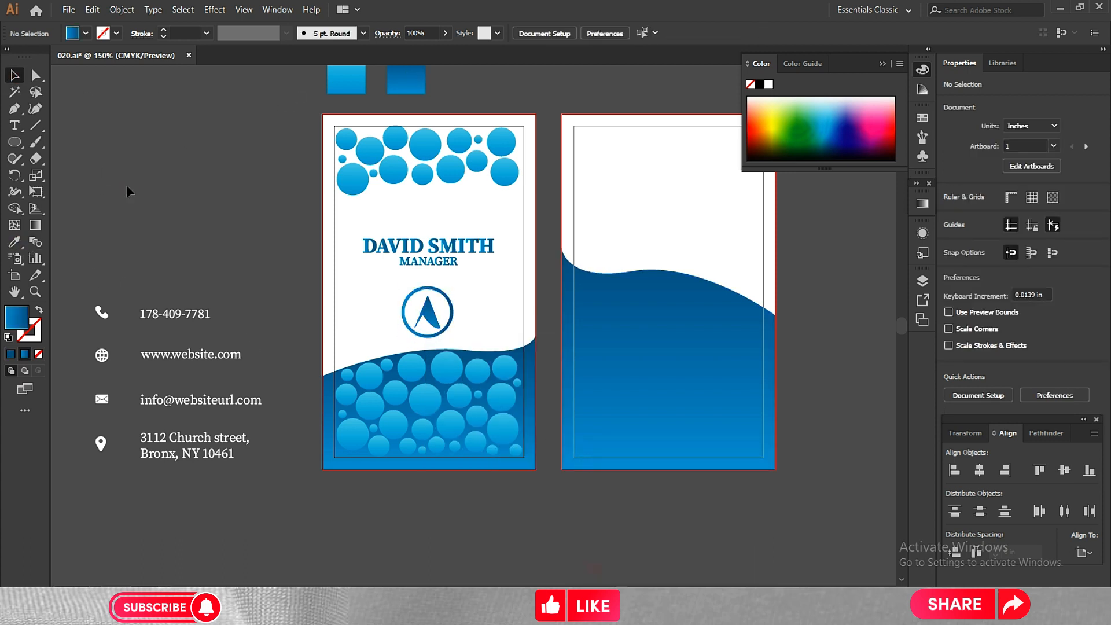
{"action": "left_click", "coordinate": [426, 323]}
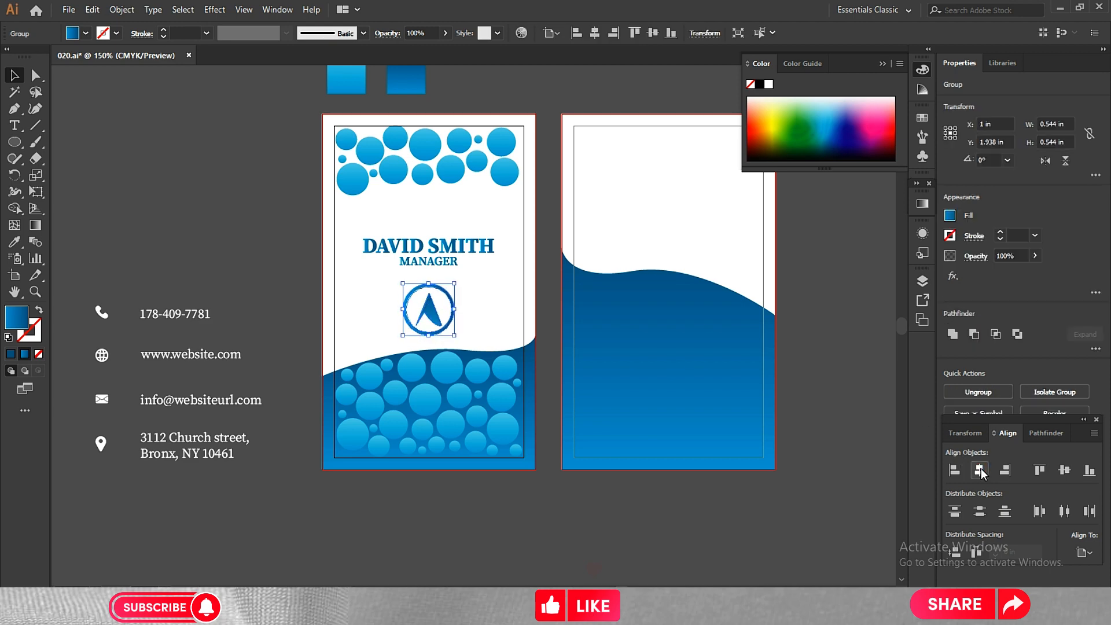
{"action": "left_click", "coordinate": [218, 242]}
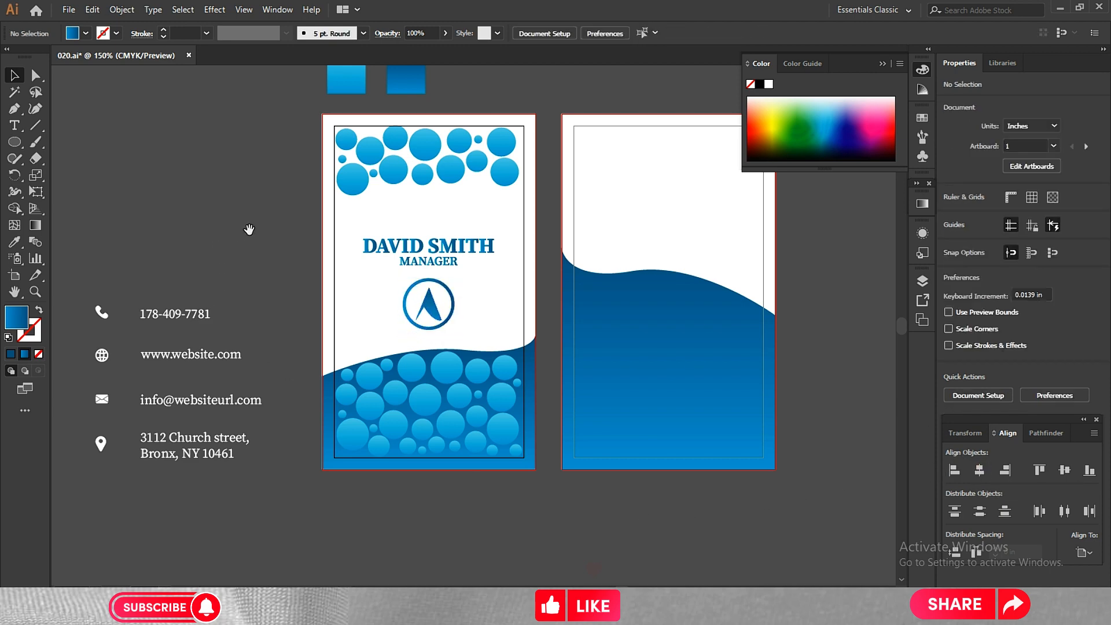
Group the phone icon with its number and move the row down closer to the website row.
{"action": "left_click_drag", "start_coordinate": [250, 231], "coordinate": [229, 221]}
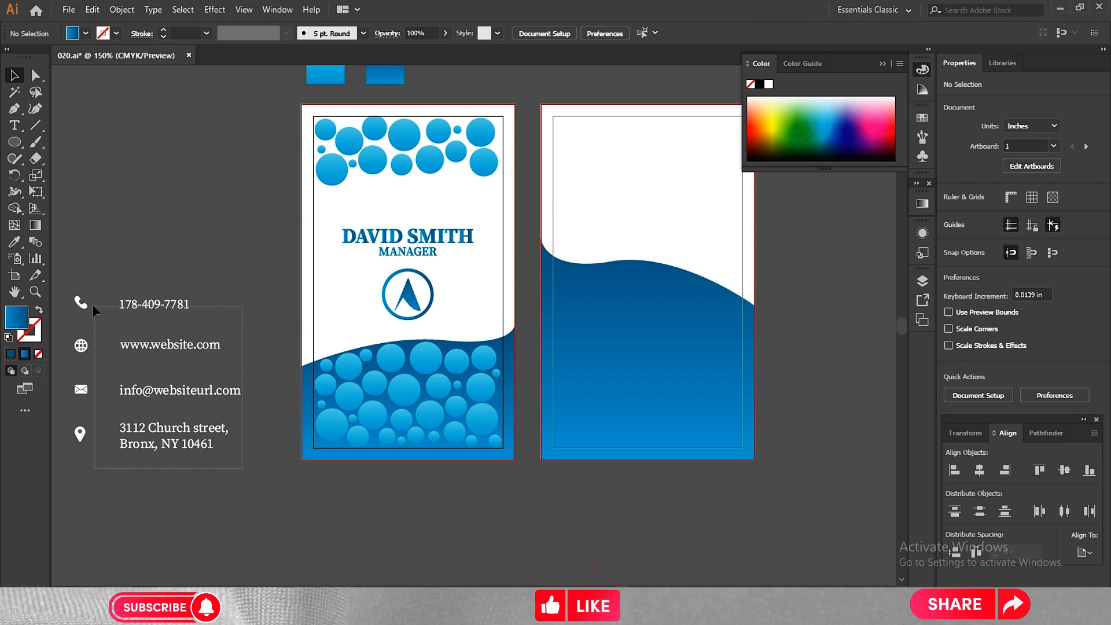
{"action": "left_click_drag", "start_coordinate": [69, 279], "coordinate": [68, 279]}
{"action": "left_click", "coordinate": [146, 247]}
{"action": "left_click_drag", "start_coordinate": [139, 245], "coordinate": [186, 243]}
{"action": "left_click_drag", "start_coordinate": [142, 280], "coordinate": [195, 307]}
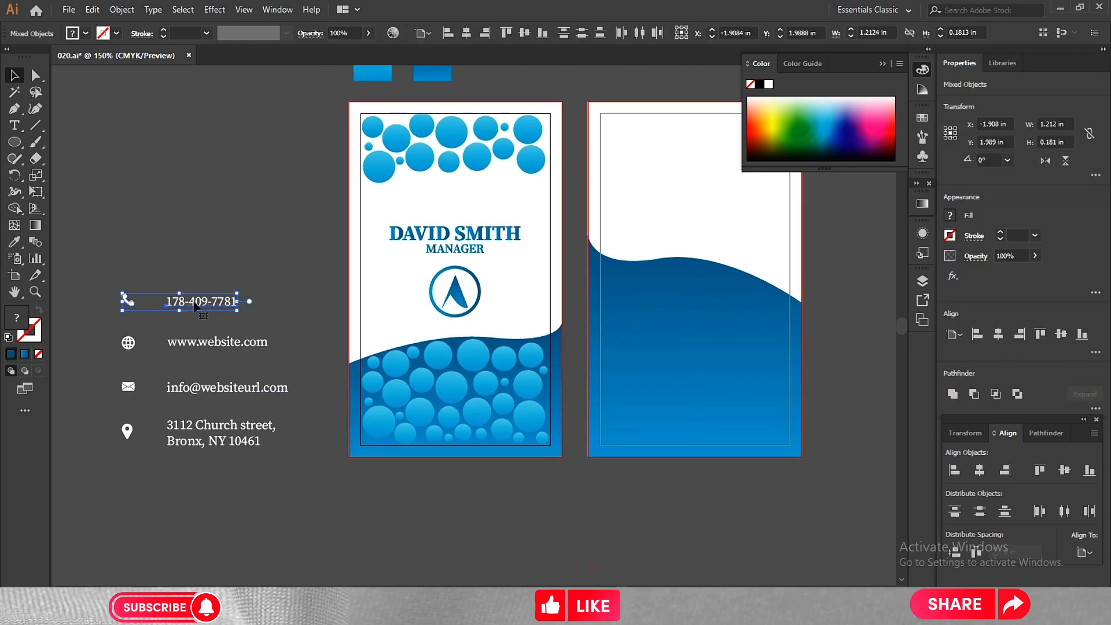
{"action": "right_click", "coordinate": [195, 306]}
{"action": "left_click", "coordinate": [215, 385]}
{"action": "key", "text": "Down"}
{"action": "key", "text": "Down"}
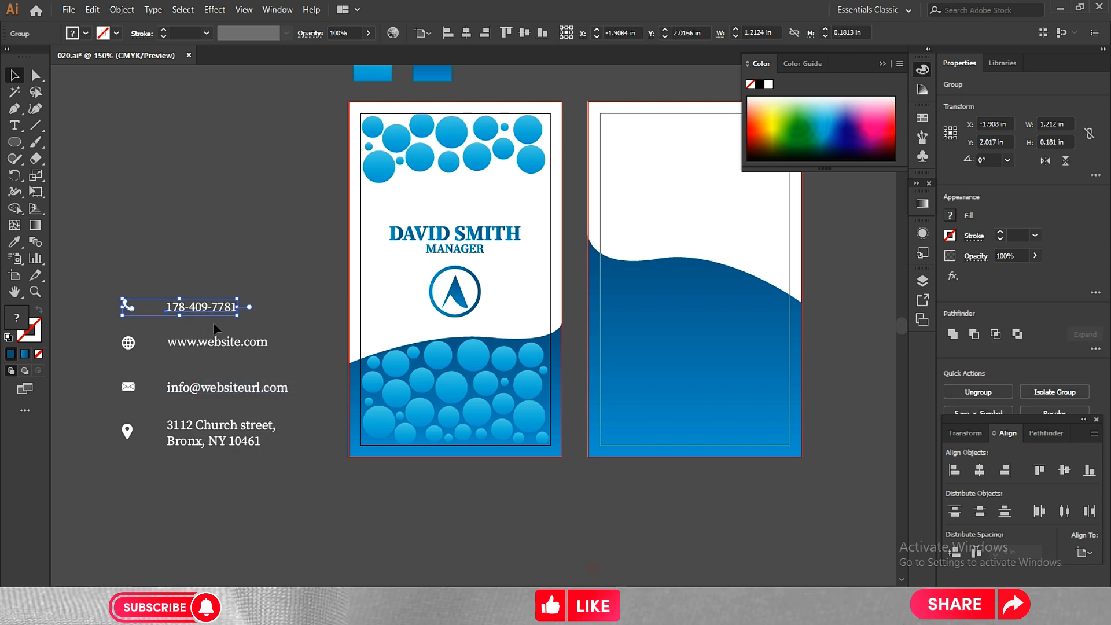
{"action": "key", "text": "Down"}
{"action": "key", "text": "Down"}
{"action": "key", "text": "Down"}
{"action": "key", "text": "Down"}
{"action": "key", "text": "Down"}
{"action": "key", "text": "Down"}
{"action": "key", "text": "Down"}
{"action": "key", "text": "Down"}
{"action": "key", "text": "Down"}
Move the e-mail and address rows up together, closer to the website row.
{"action": "left_click_drag", "start_coordinate": [112, 375], "coordinate": [165, 386]}
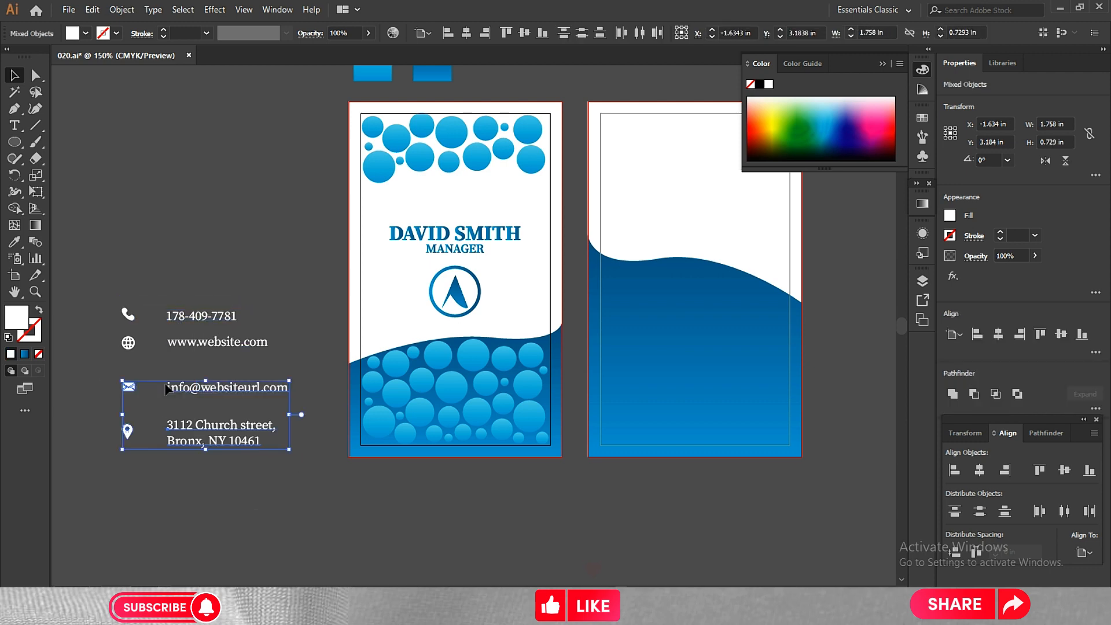
{"action": "key", "text": "Up"}
{"action": "key", "text": "Up"}
{"action": "key", "text": "Up"}
{"action": "key", "text": "Up"}
{"action": "key", "text": "Up"}
{"action": "key", "text": "Up"}
{"action": "key", "text": "Up"}
{"action": "key", "text": "Up"}
{"action": "key", "text": "Up"}
{"action": "key", "text": "Up"}
{"action": "key", "text": "Up"}
{"action": "key", "text": "Up"}
{"action": "key", "text": "Up"}
{"action": "key", "text": "Up"}
{"action": "key", "text": "Up"}
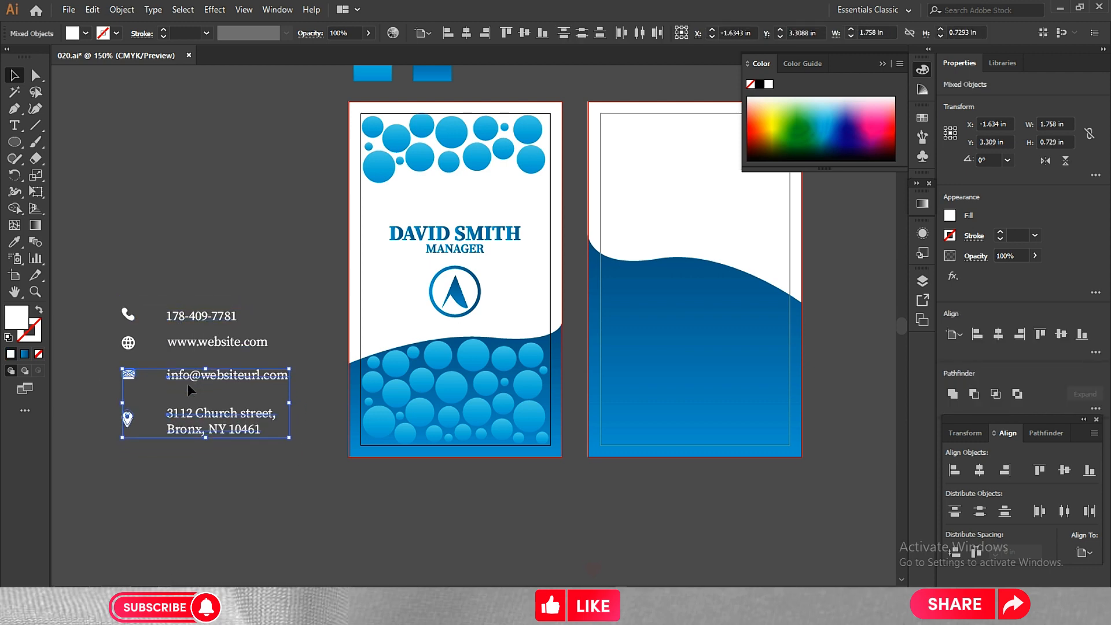
{"action": "left_click", "coordinate": [307, 467]}
Move the address icon and text up to close the gap below the e-mail row.
{"action": "left_click_drag", "start_coordinate": [119, 384], "coordinate": [115, 397]}
{"action": "key", "text": "Up"}
{"action": "key", "text": "Up"}
{"action": "key", "text": "Up"}
{"action": "key", "text": "Up"}
{"action": "key", "text": "Up"}
{"action": "key", "text": "Up"}
{"action": "key", "text": "Up"}
{"action": "key", "text": "Up"}
{"action": "key", "text": "Up"}
{"action": "key", "text": "Up"}
{"action": "key", "text": "Up"}
{"action": "key", "text": "Up"}
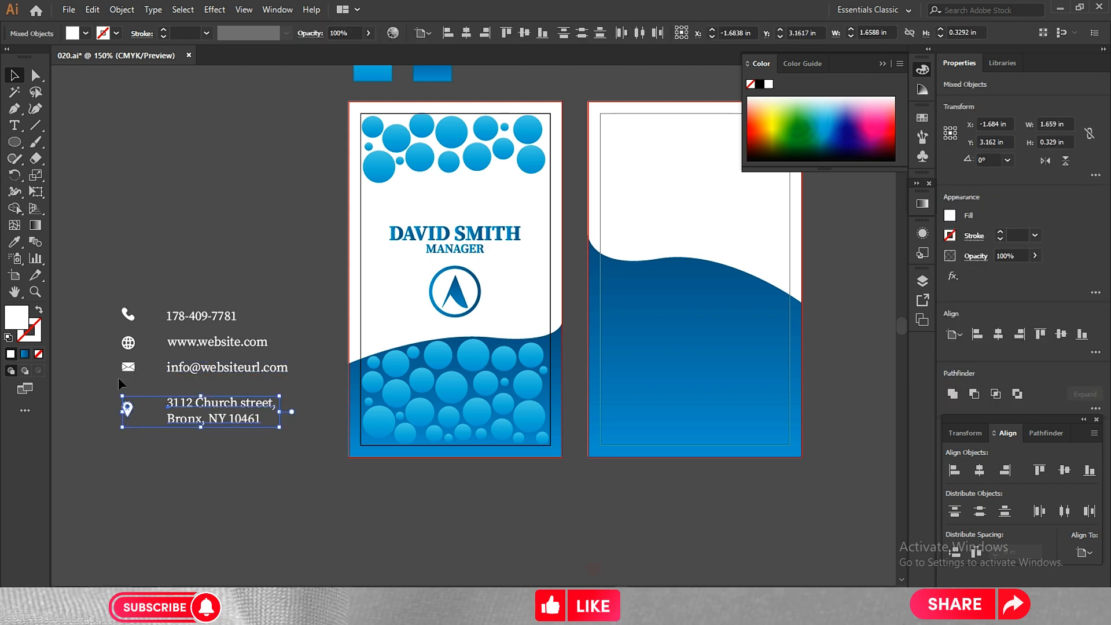
{"action": "left_click", "coordinate": [110, 417]}
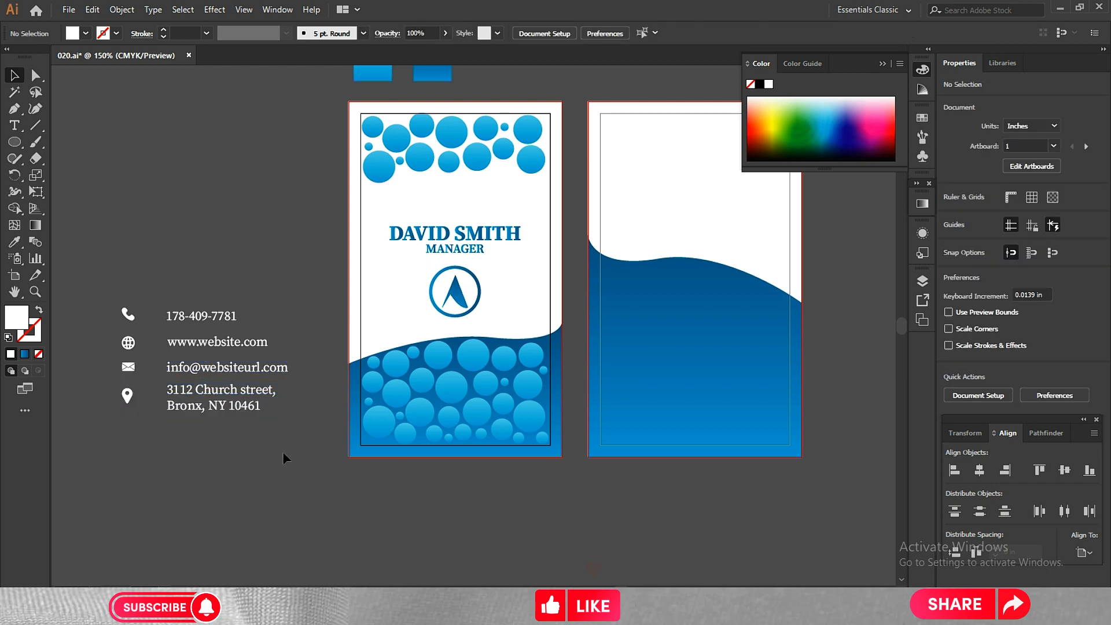
Nudge the e-mail and address rows down together to about 2.91 in vertical position.
{"action": "left_click_drag", "start_coordinate": [295, 449], "coordinate": [102, 363]}
{"action": "key", "text": "Down"}
{"action": "left_click", "coordinate": [218, 477]}
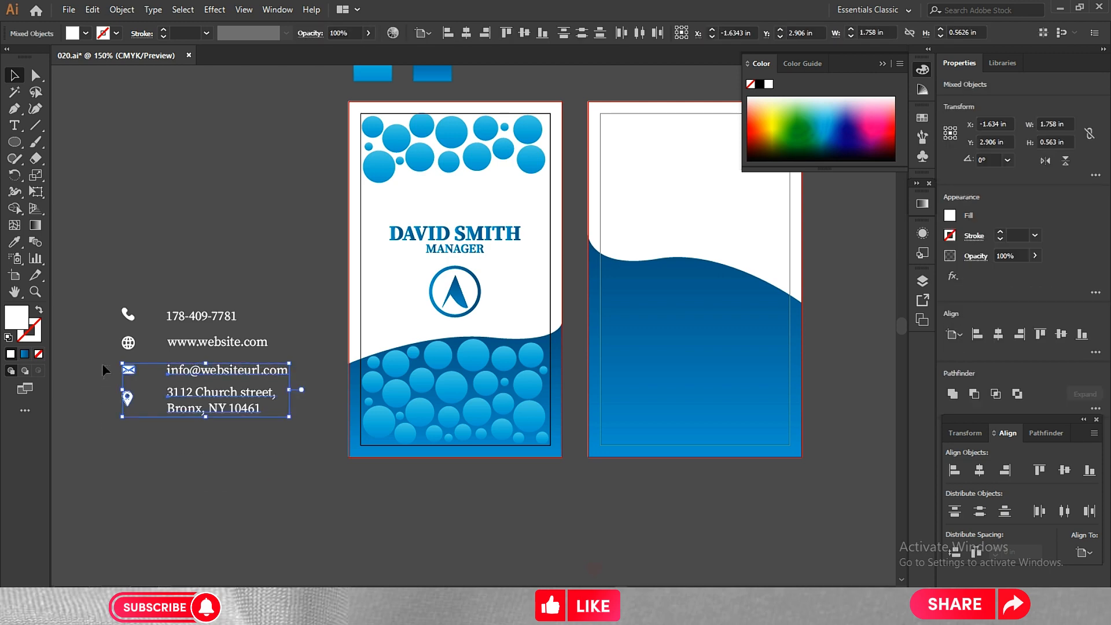
{"action": "key", "text": "Down"}
{"action": "left_click", "coordinate": [243, 467]}
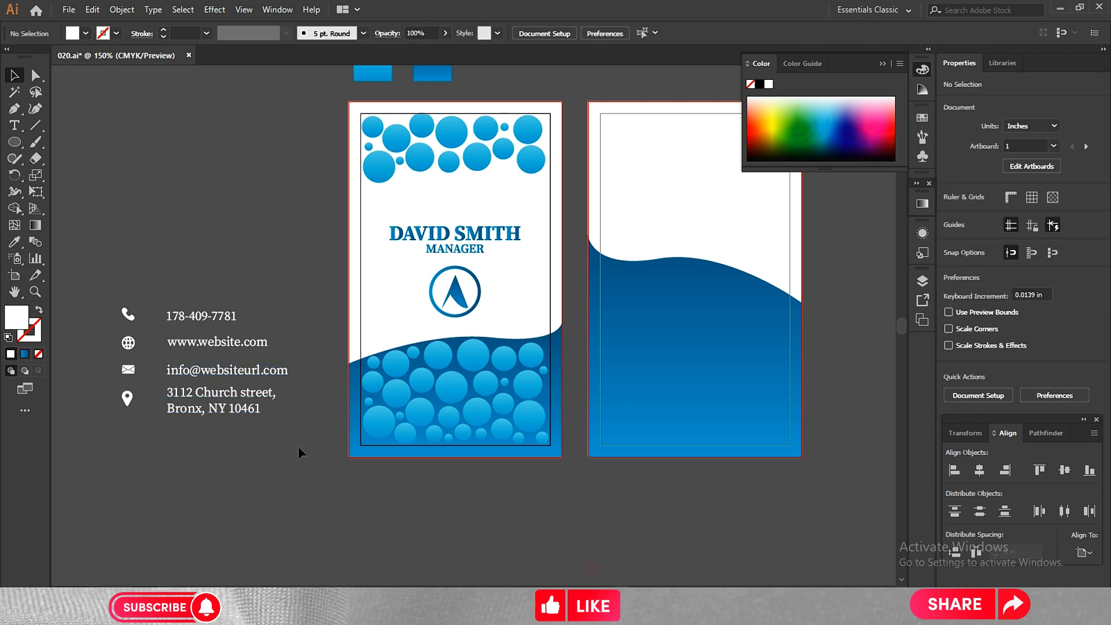
Nudge only the address text down to about 3.08 in vertical position, beside its location icon.
{"action": "left_click_drag", "start_coordinate": [298, 447], "coordinate": [164, 397]}
{"action": "key", "text": "Down"}
{"action": "key", "text": "Down"}
{"action": "key", "text": "Down"}
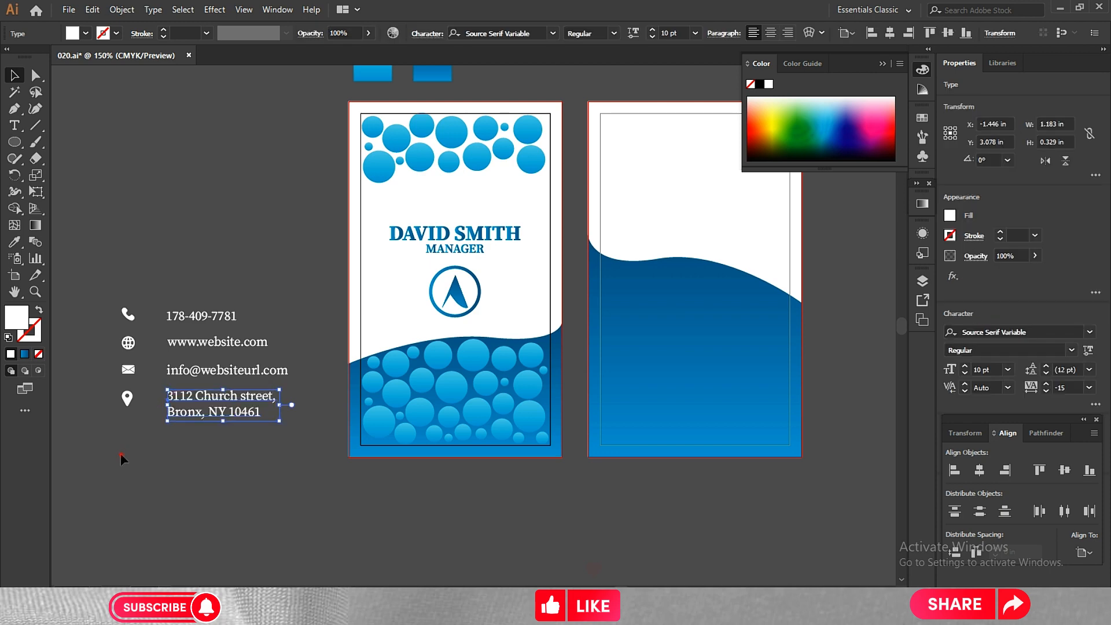
{"action": "left_click", "coordinate": [120, 454]}
Ungroup the phone icon and its number.
{"action": "left_click_drag", "start_coordinate": [246, 445], "coordinate": [177, 313]}
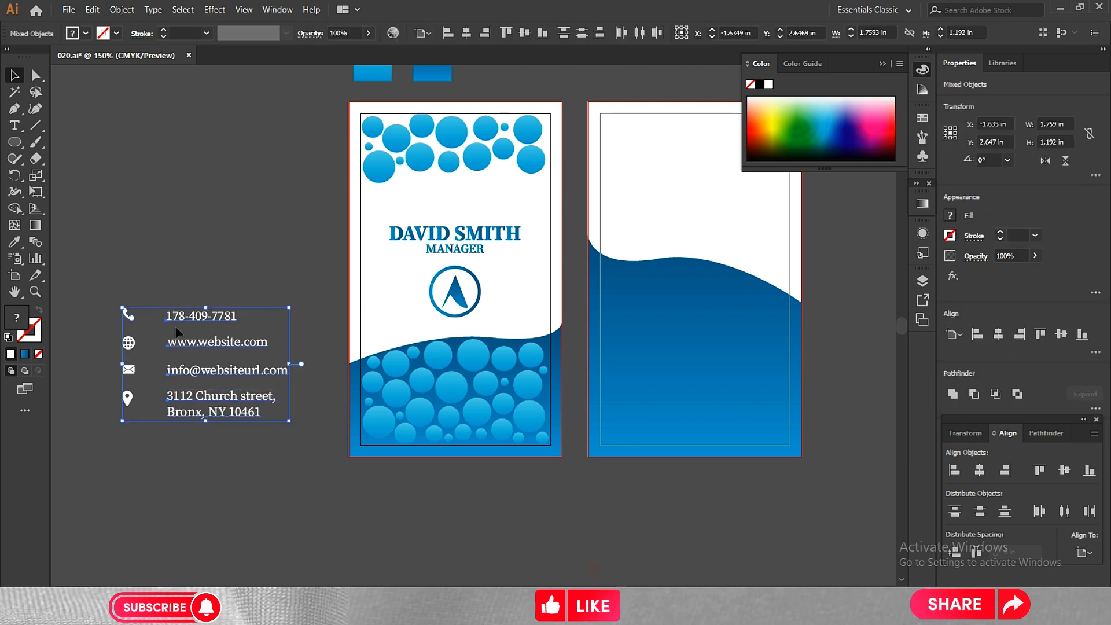
{"action": "right_click", "coordinate": [185, 317]}
{"action": "left_click", "coordinate": [189, 261]}
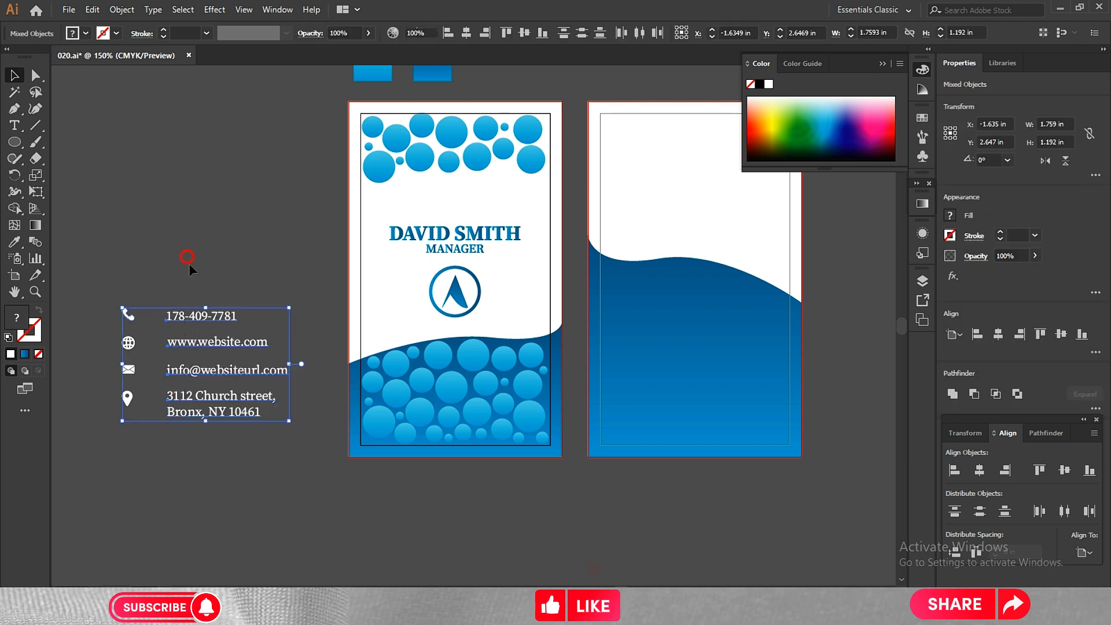
{"action": "right_click", "coordinate": [196, 316]}
{"action": "left_click", "coordinate": [234, 433]}
{"action": "left_click", "coordinate": [271, 443]}
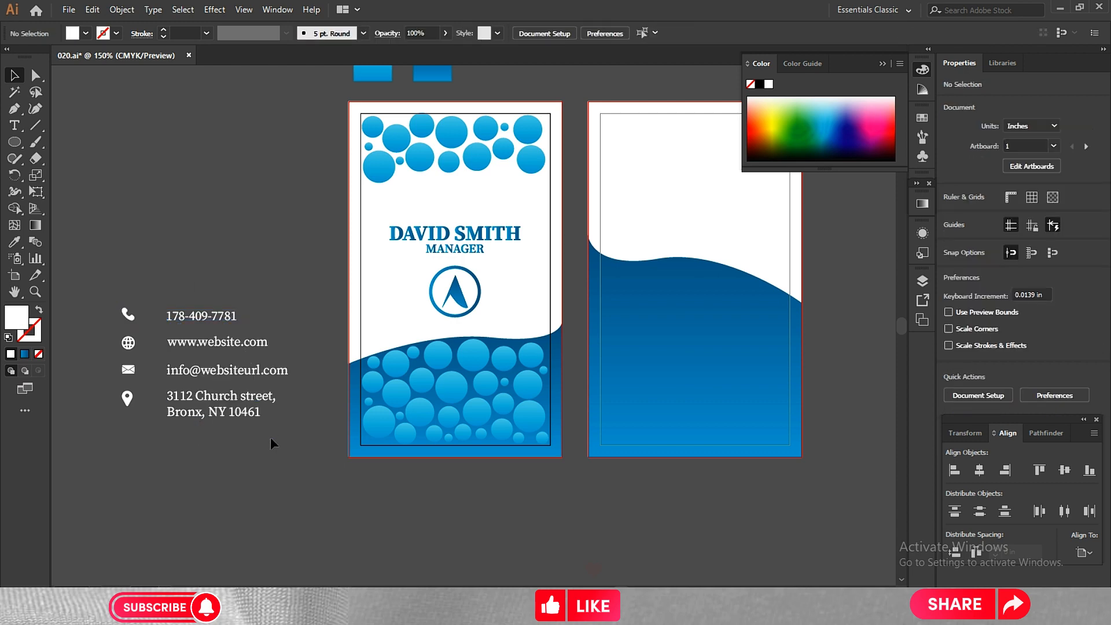
Left-align the four contact texts relative to the selection, then restore alignment to the artboard.
{"action": "left_click", "coordinate": [175, 313]}
{"action": "left_click", "coordinate": [1083, 541]}
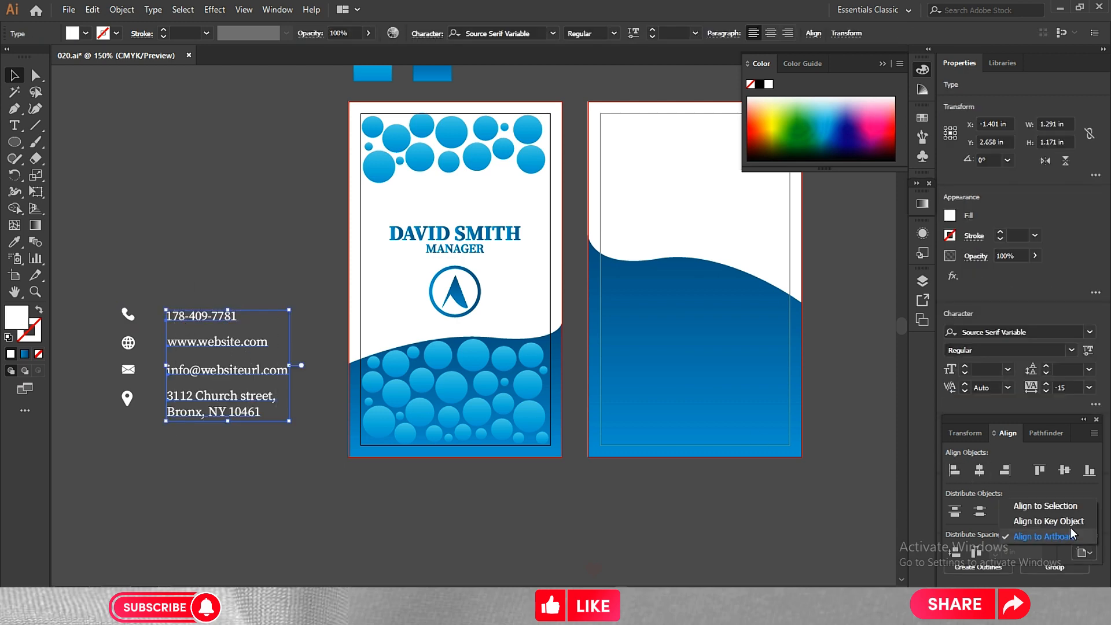
{"action": "left_click", "coordinate": [1035, 509]}
{"action": "left_click", "coordinate": [954, 471]}
{"action": "left_click", "coordinate": [1083, 551]}
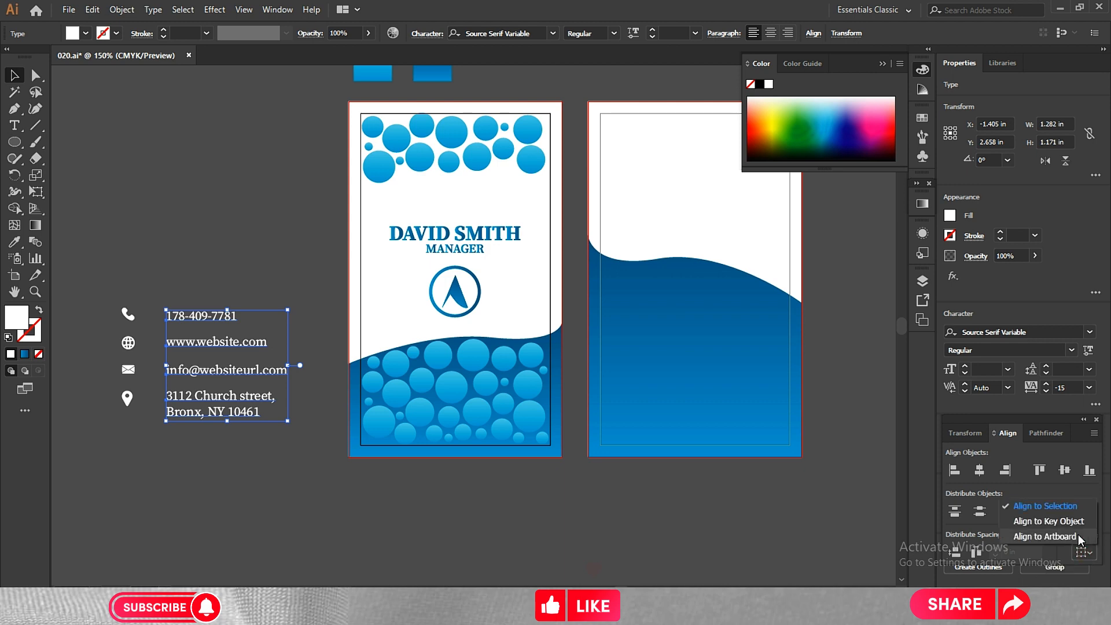
{"action": "left_click", "coordinate": [1058, 531]}
{"action": "left_click", "coordinate": [272, 454]}
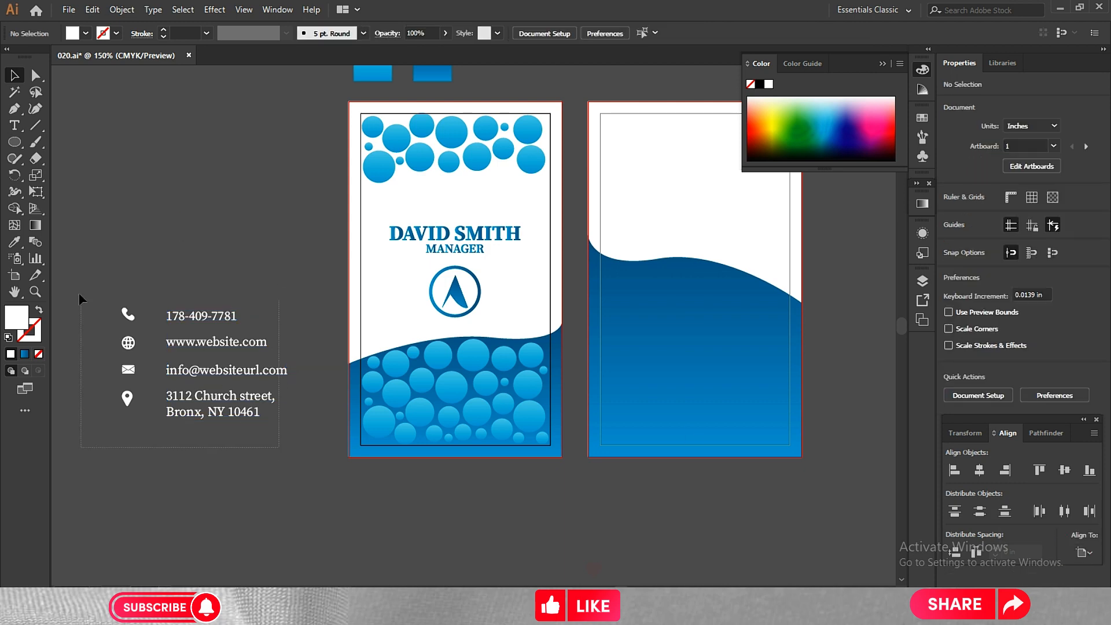
Move all the contact icons and texts onto the second card's blue wave and bring them to the front.
{"action": "left_click_drag", "start_coordinate": [79, 287], "coordinate": [708, 324]}
{"action": "right_click", "coordinate": [710, 325]}
{"action": "mouse_move", "coordinate": [752, 461]}
{"action": "left_click", "coordinate": [869, 461]}
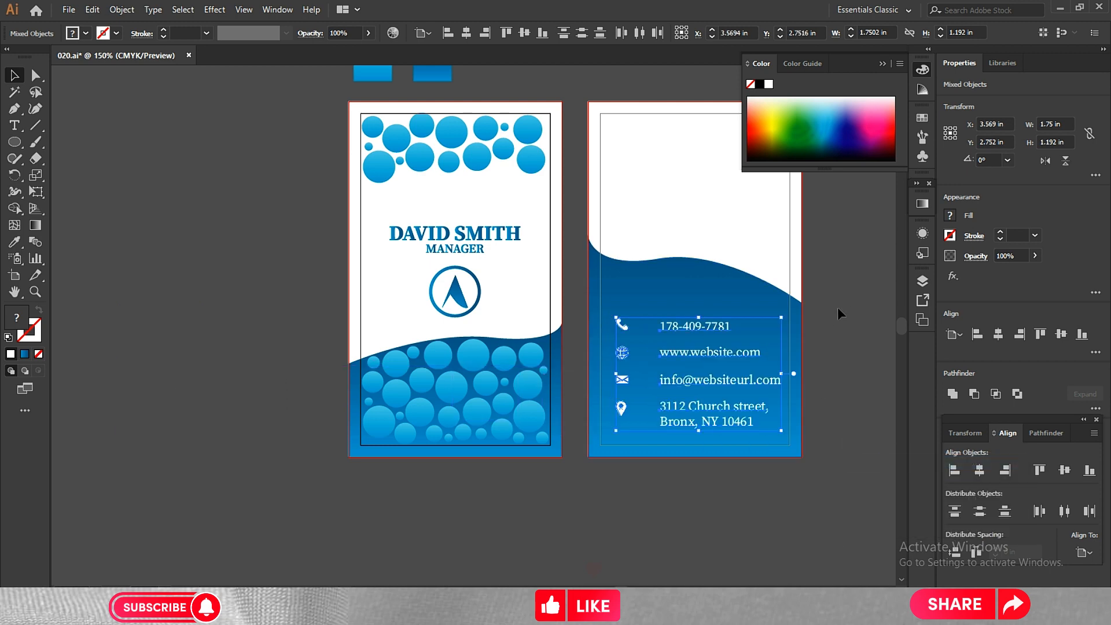
{"action": "left_click", "coordinate": [838, 311]}
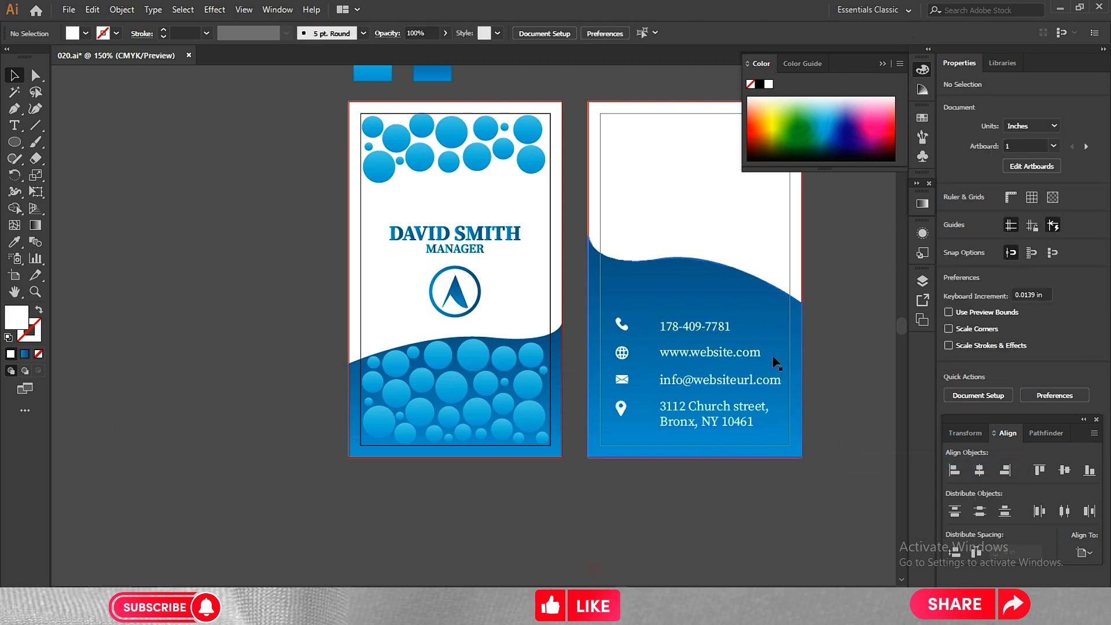
Lock the blue wave shape on the second card.
{"action": "left_click", "coordinate": [722, 292]}
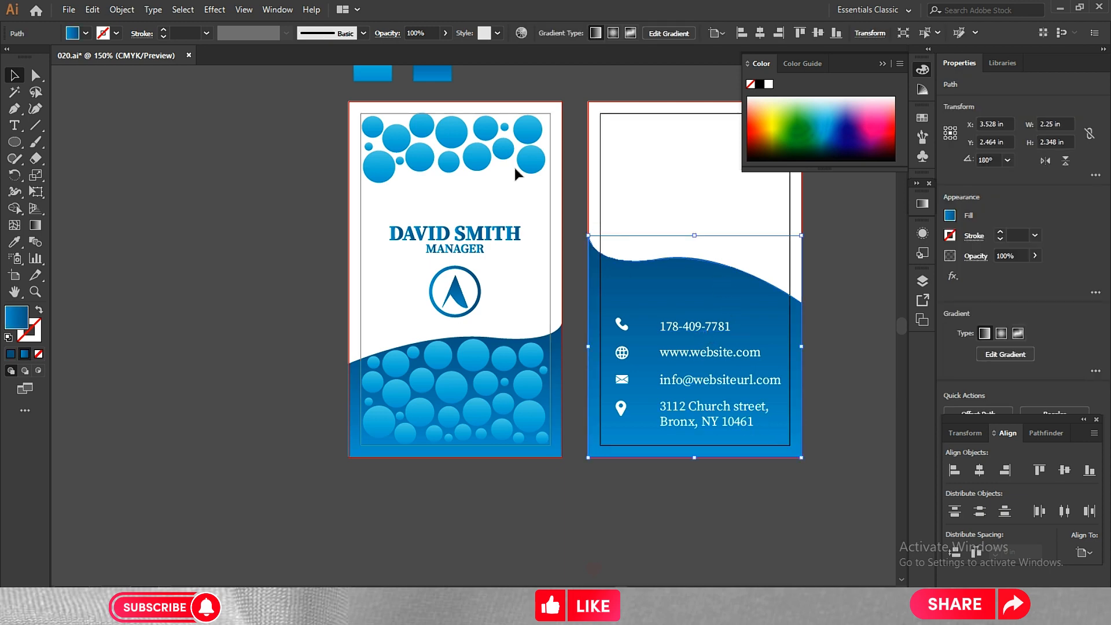
{"action": "left_click", "coordinate": [123, 10]}
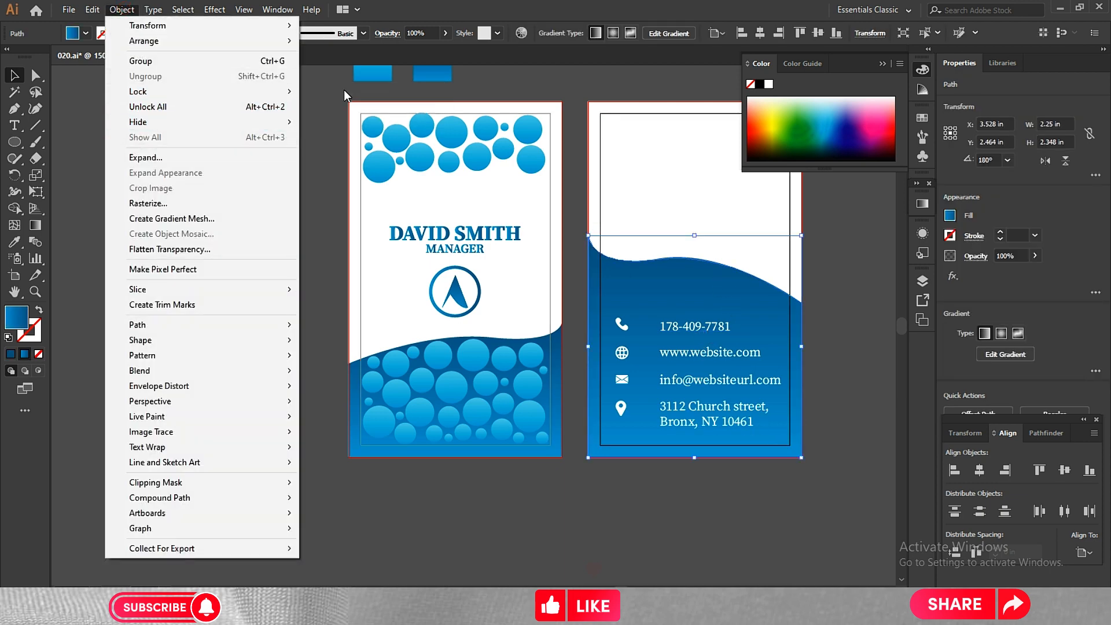
{"action": "mouse_move", "coordinate": [266, 92]}
{"action": "left_click", "coordinate": [315, 93]}
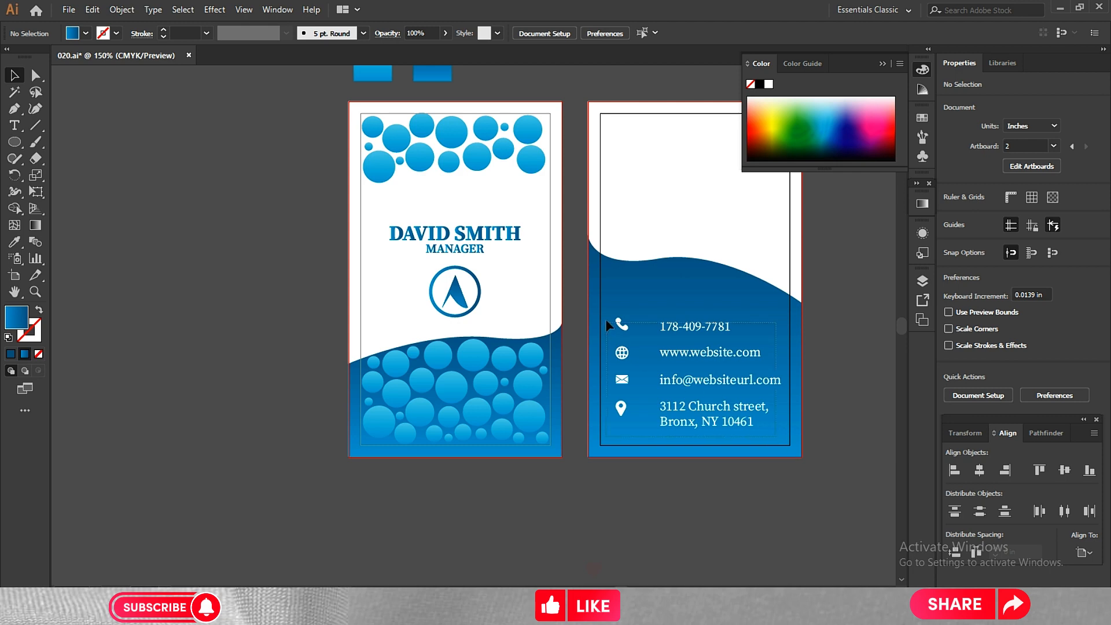
Nudge the contact icons and texts up and slightly right to about X 3.58 in, Y 2.68 in.
{"action": "left_click_drag", "start_coordinate": [605, 318], "coordinate": [617, 298]}
{"action": "key", "text": "Up"}
{"action": "key", "text": "Up"}
{"action": "key", "text": "Up"}
{"action": "key", "text": "Up"}
{"action": "key", "text": "Up"}
{"action": "key", "text": "Right"}
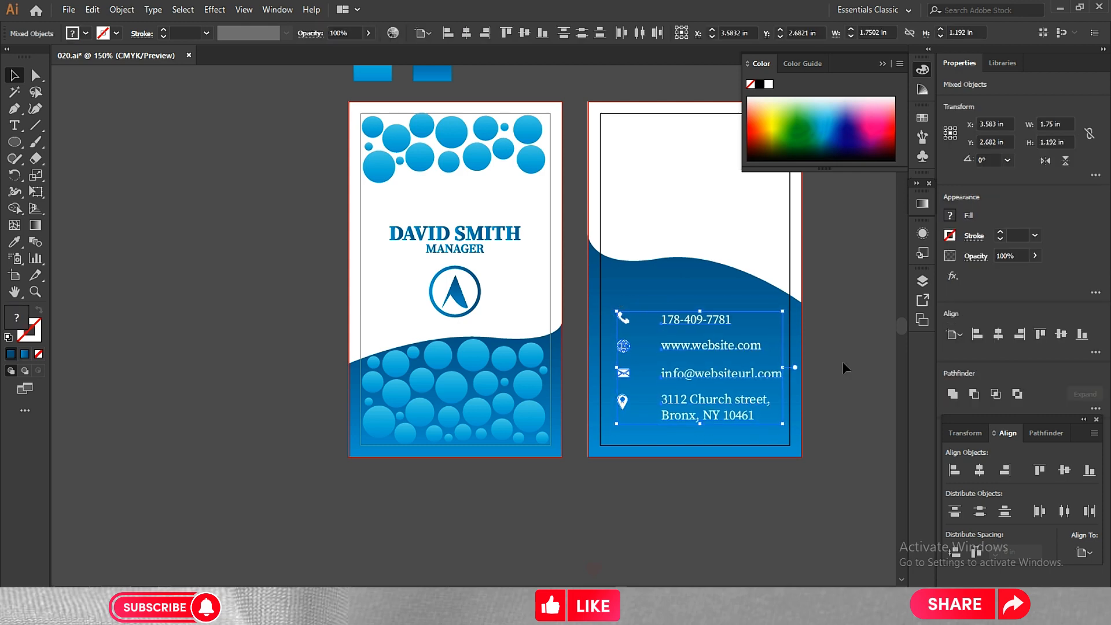
{"action": "left_click", "coordinate": [842, 363]}
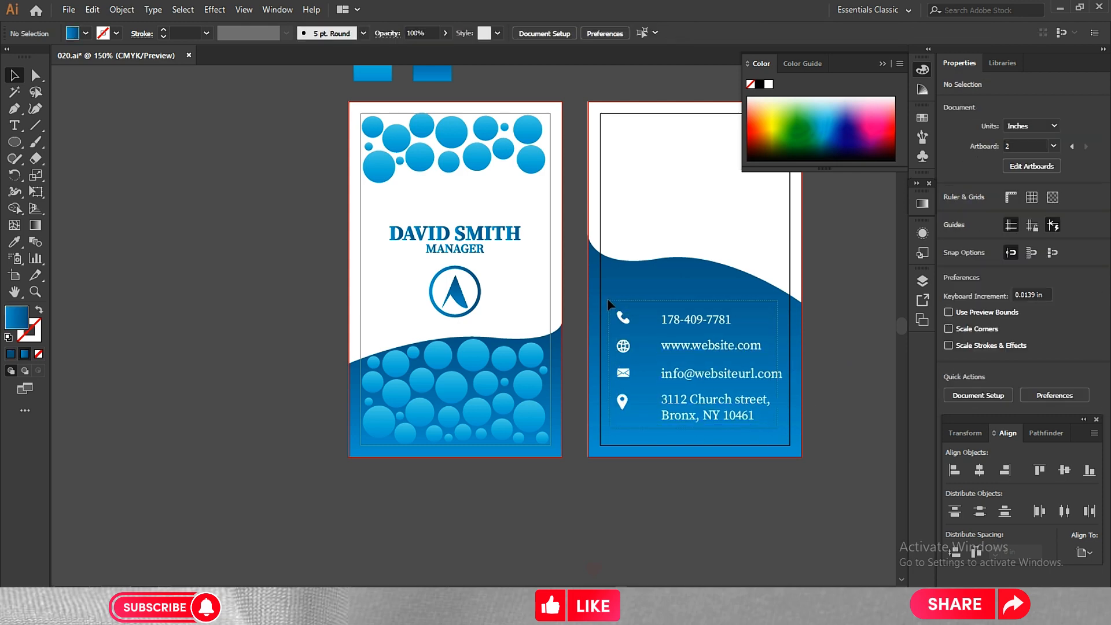
Nudge the contact details left to about 3.57 in and scale them proportionally down to about 1.69 by 1.15 in.
{"action": "left_click_drag", "start_coordinate": [606, 297], "coordinate": [606, 297]}
{"action": "key", "text": "Left"}
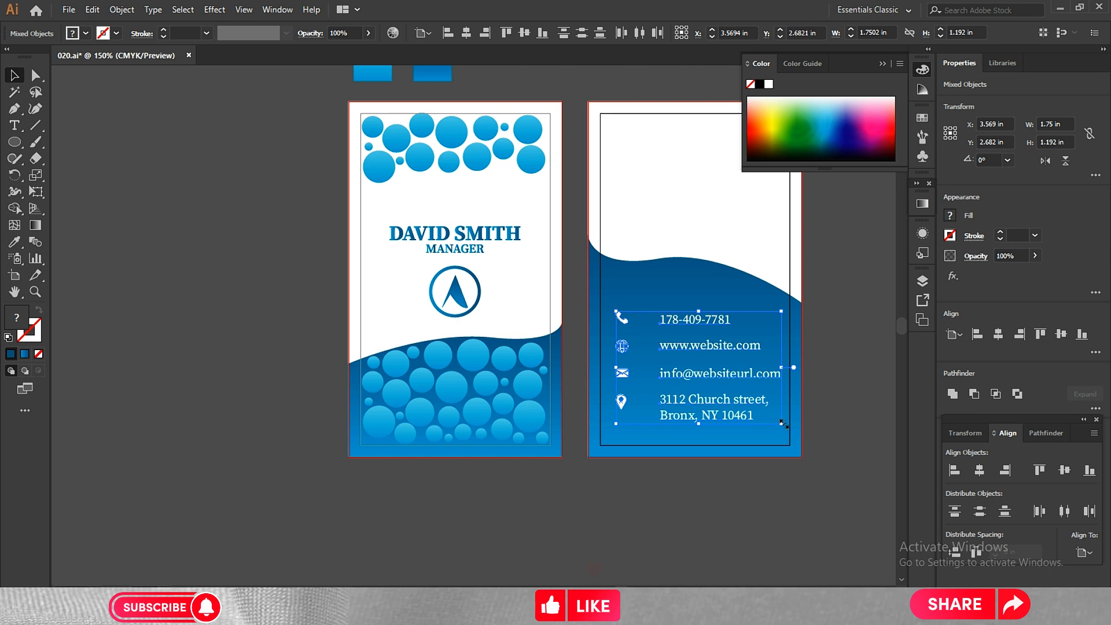
{"action": "left_click_drag", "start_coordinate": [783, 424], "coordinate": [778, 420]}
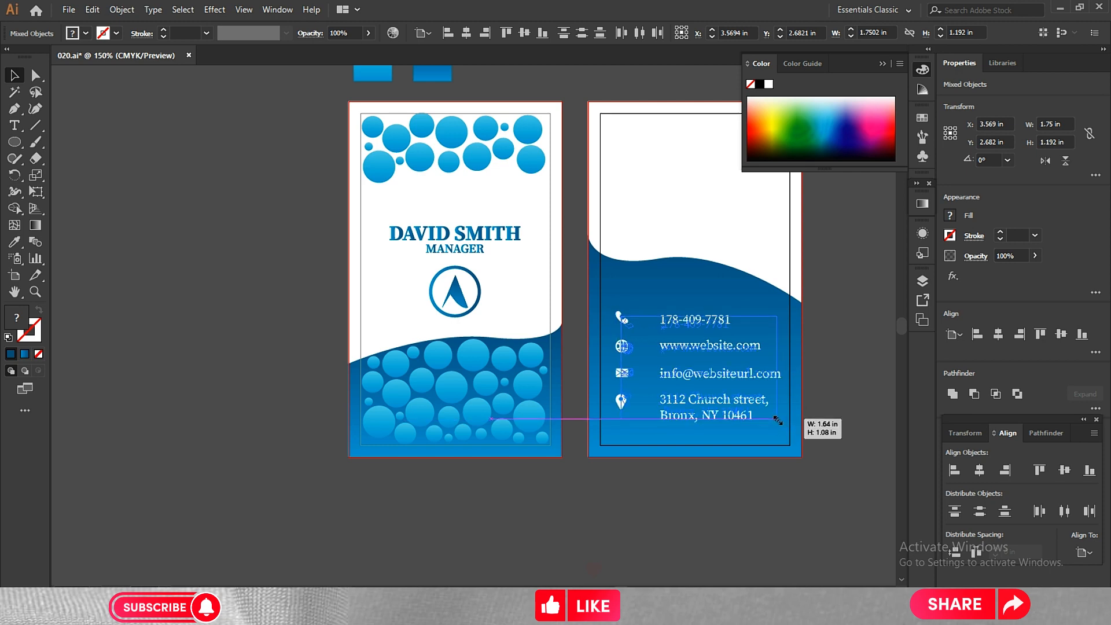
{"action": "left_click_drag", "start_coordinate": [777, 420], "coordinate": [777, 421]}
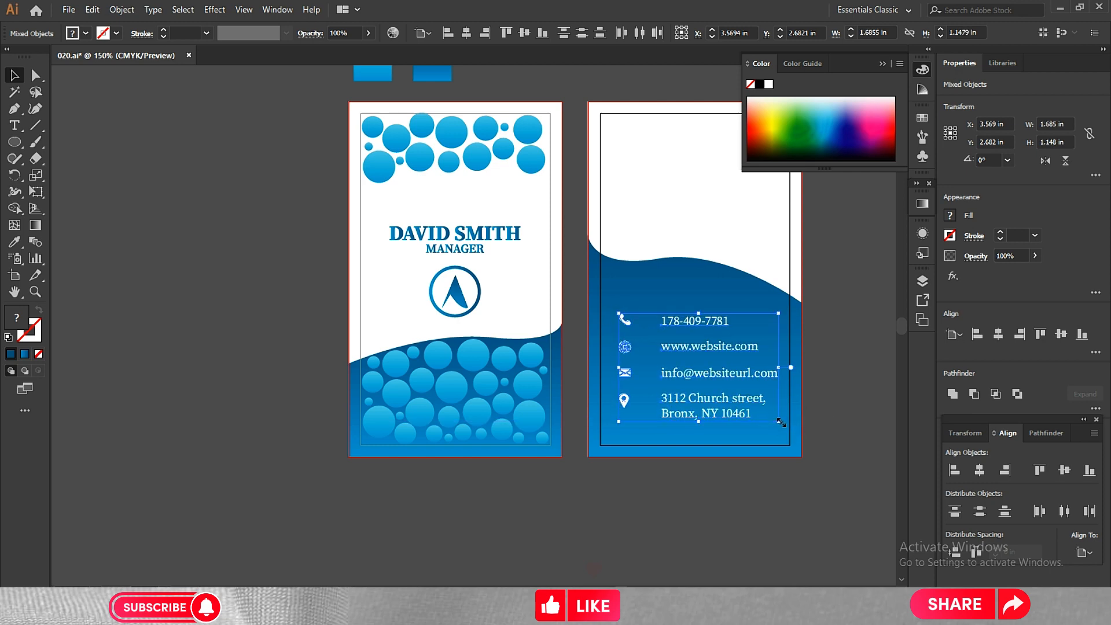
{"action": "left_click", "coordinate": [848, 416]}
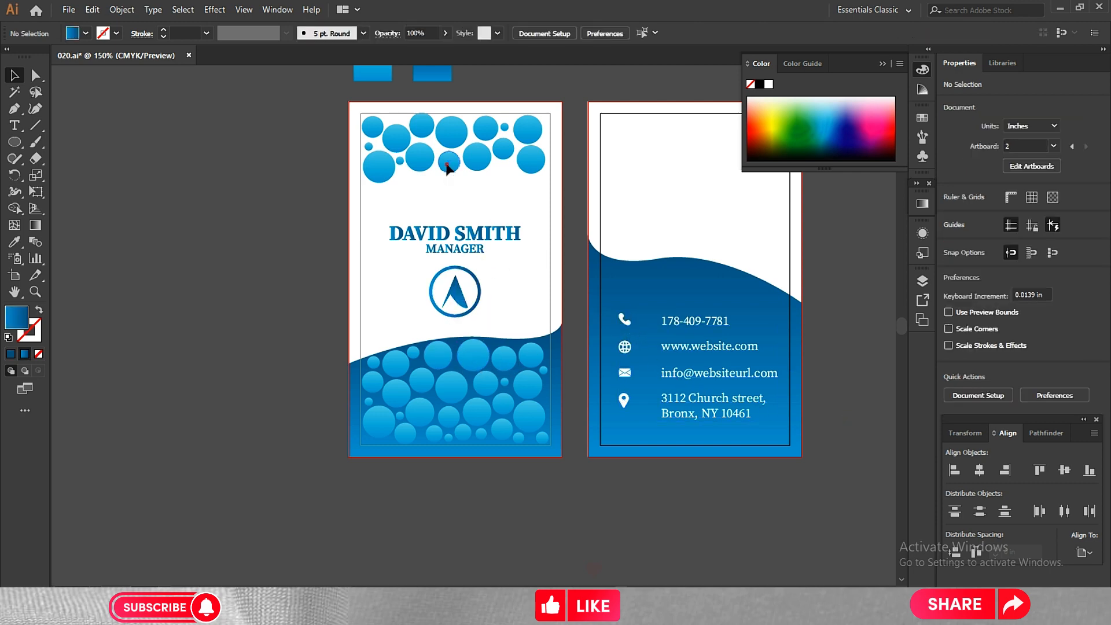
{"action": "left_click_drag", "start_coordinate": [448, 168], "coordinate": [587, 293]}
{"action": "key", "text": "ctrl+z"}
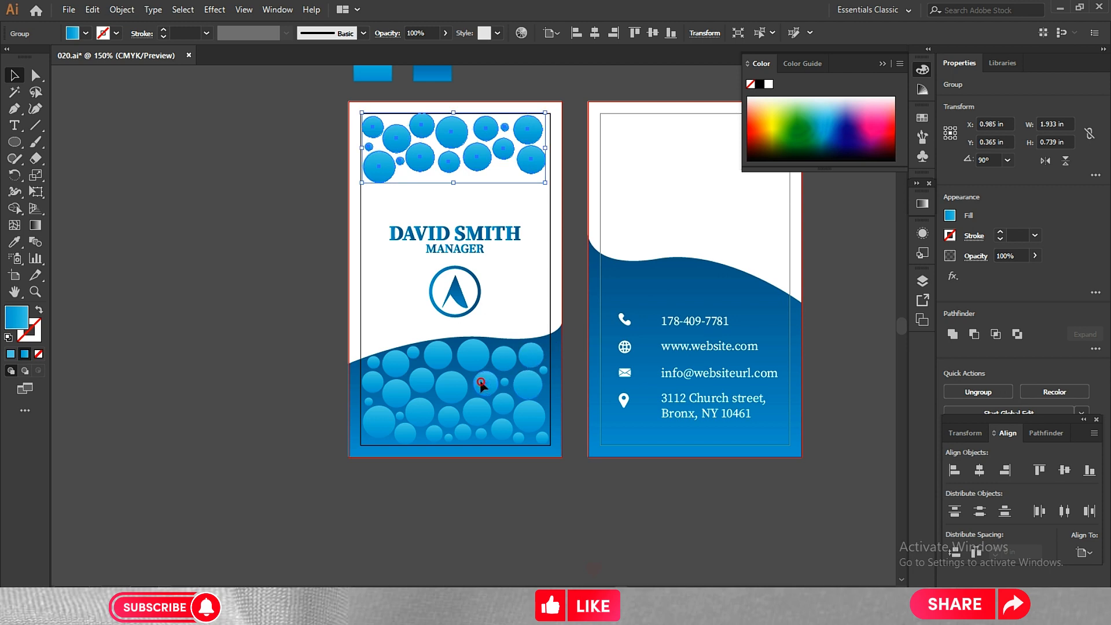
Place copies of a light blue gradient circle, about 0.227 in wide, behind the four contact icons and space the contact rows evenly.
{"action": "left_click", "coordinate": [480, 379]}
{"action": "left_click_drag", "start_coordinate": [499, 426], "coordinate": [624, 319]}
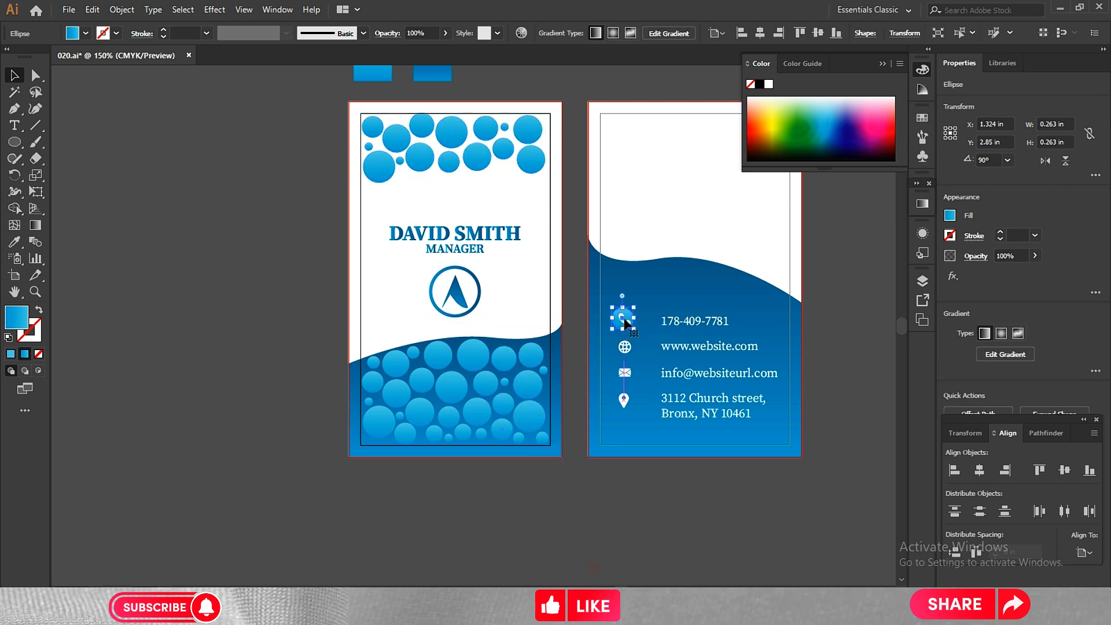
{"action": "key", "text": "ctrl+plus"}
{"action": "key", "text": "ctrl+plus"}
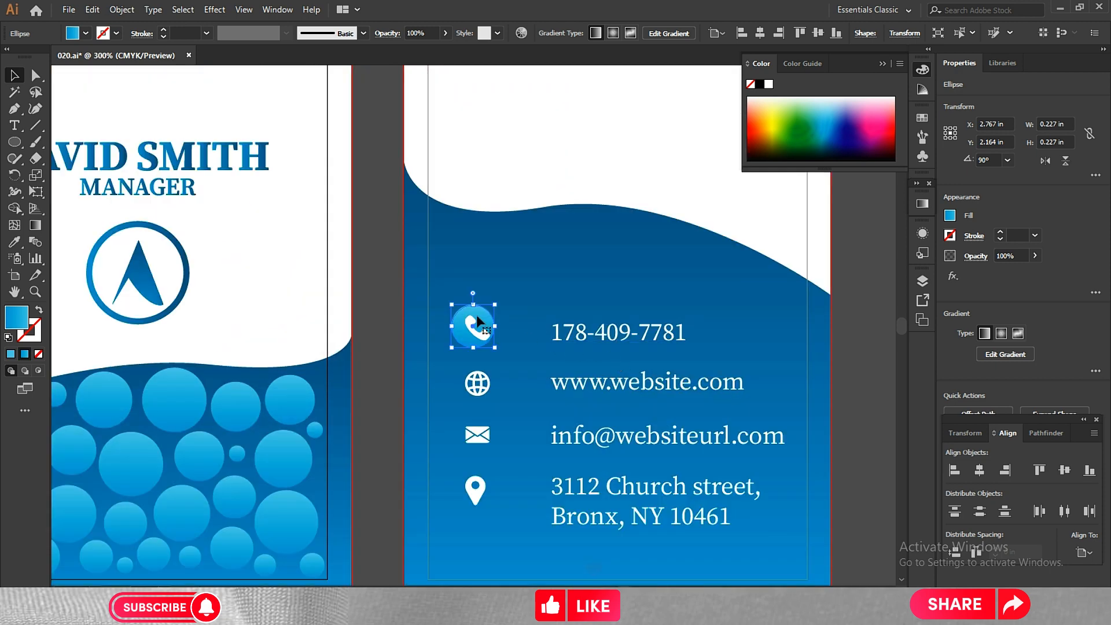
{"action": "key", "text": "Right"}
{"action": "left_click", "coordinate": [378, 287]}
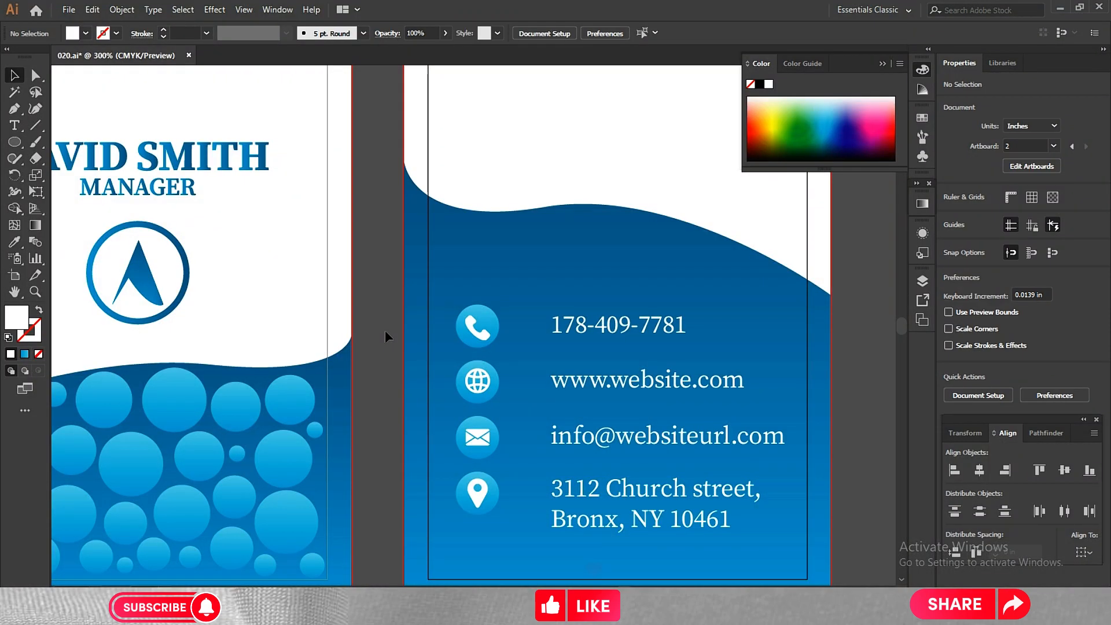
Unlock all objects and lower the top of the second card's blue wave, reducing its height to about 2 in.
{"action": "key", "text": "ctrl+minus"}
{"action": "key", "text": "ctrl+minus"}
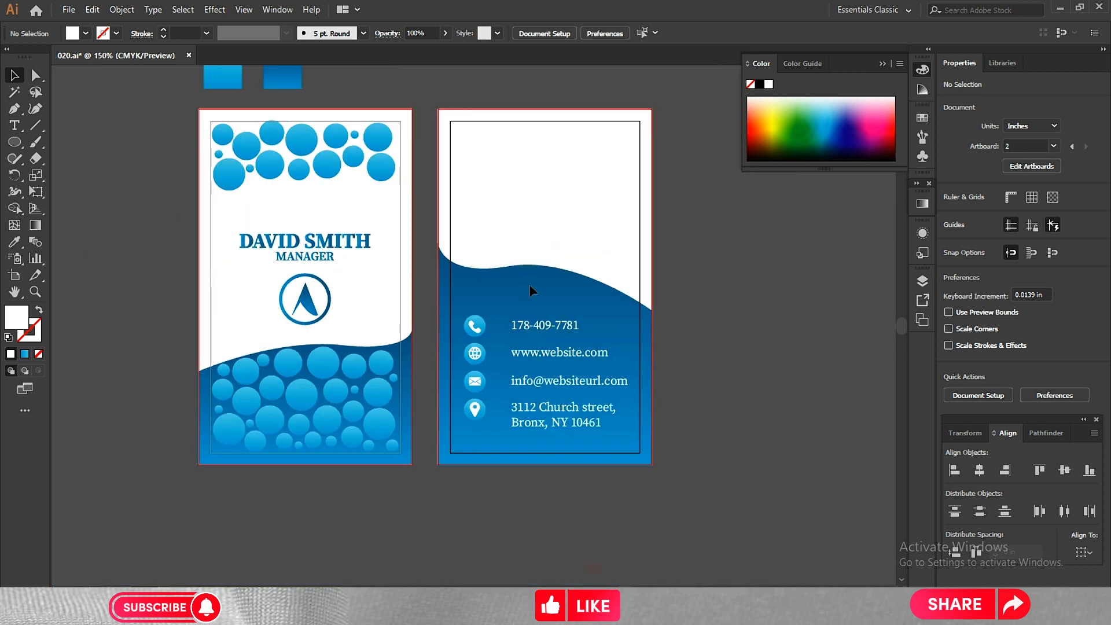
{"action": "left_click", "coordinate": [127, 14]}
{"action": "left_click", "coordinate": [144, 107]}
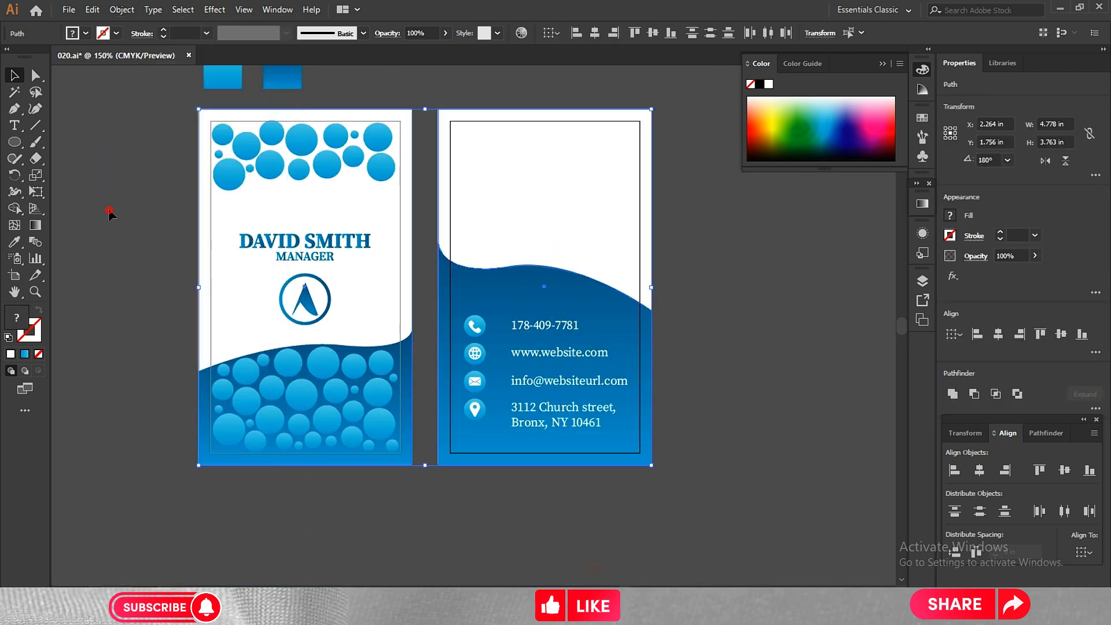
{"action": "left_click", "coordinate": [545, 244]}
{"action": "left_click_drag", "start_coordinate": [545, 243], "coordinate": [545, 276]}
Reshape the second card's wave by lengthening the curve handle of its middle anchor point toward the card's right edge.
{"action": "key", "text": "a"}
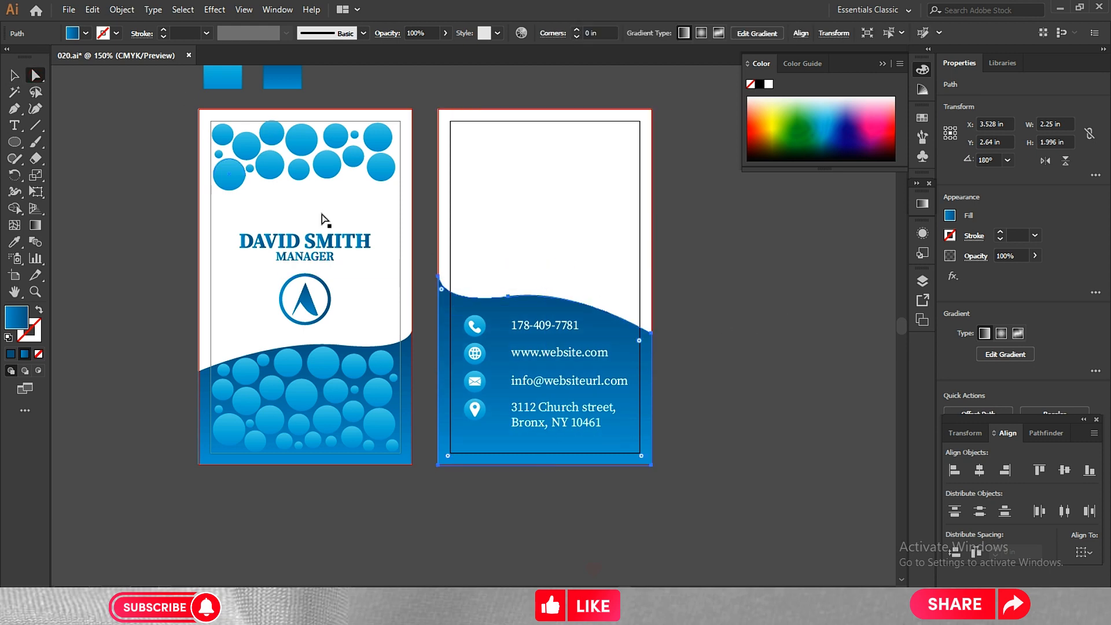
{"action": "left_click", "coordinate": [508, 299]}
{"action": "left_click_drag", "start_coordinate": [576, 287], "coordinate": [636, 276]}
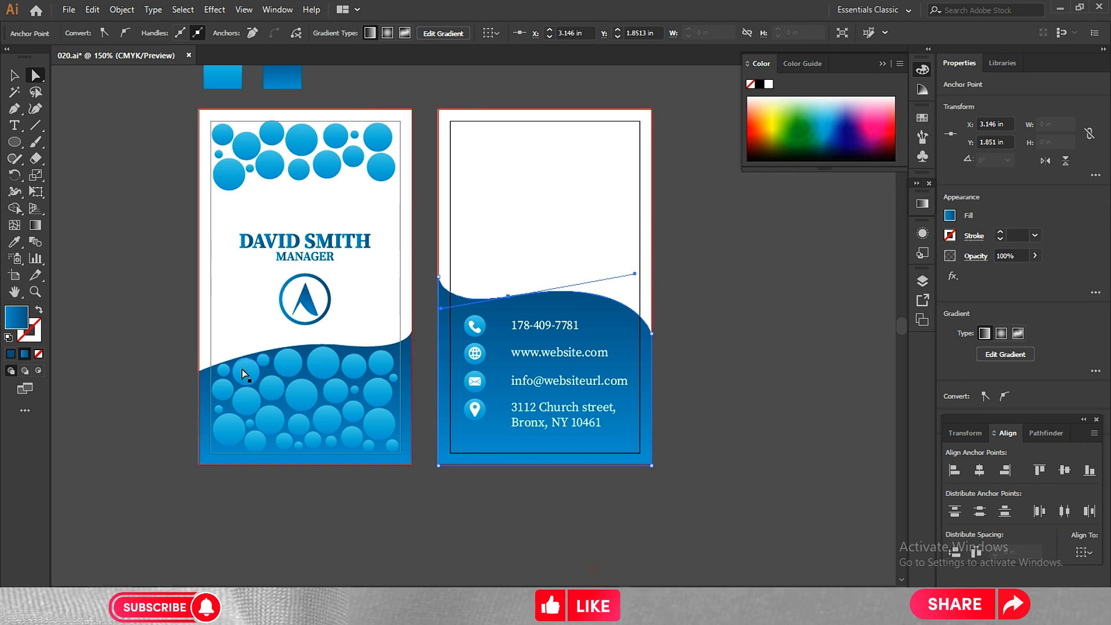
Reshape the first card's wave by lengthening the curve handle of its upper middle anchor point toward the card's left edge.
{"action": "left_click", "coordinate": [336, 346]}
{"action": "left_click", "coordinate": [340, 345]}
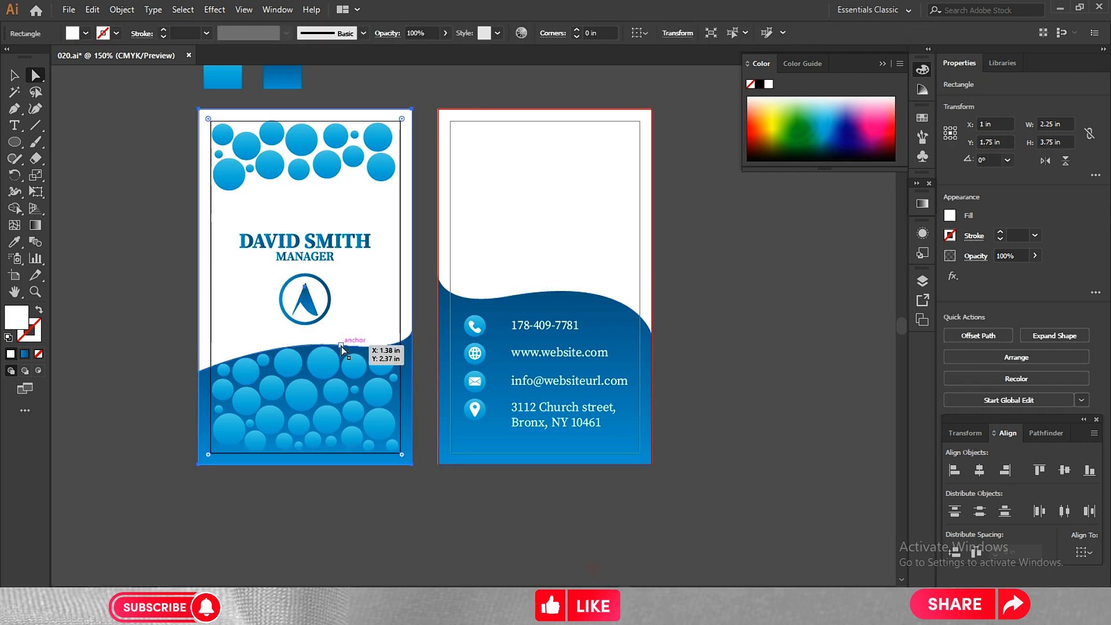
{"action": "left_click", "coordinate": [341, 345]}
{"action": "left_click_drag", "start_coordinate": [283, 339], "coordinate": [229, 336]}
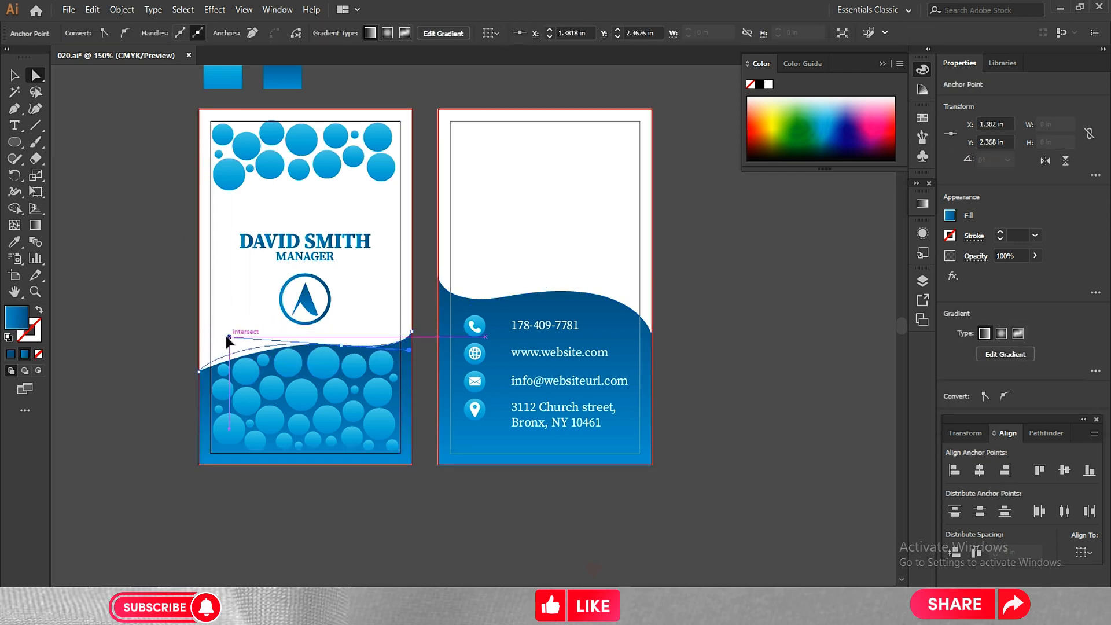
{"action": "left_click", "coordinate": [14, 75]}
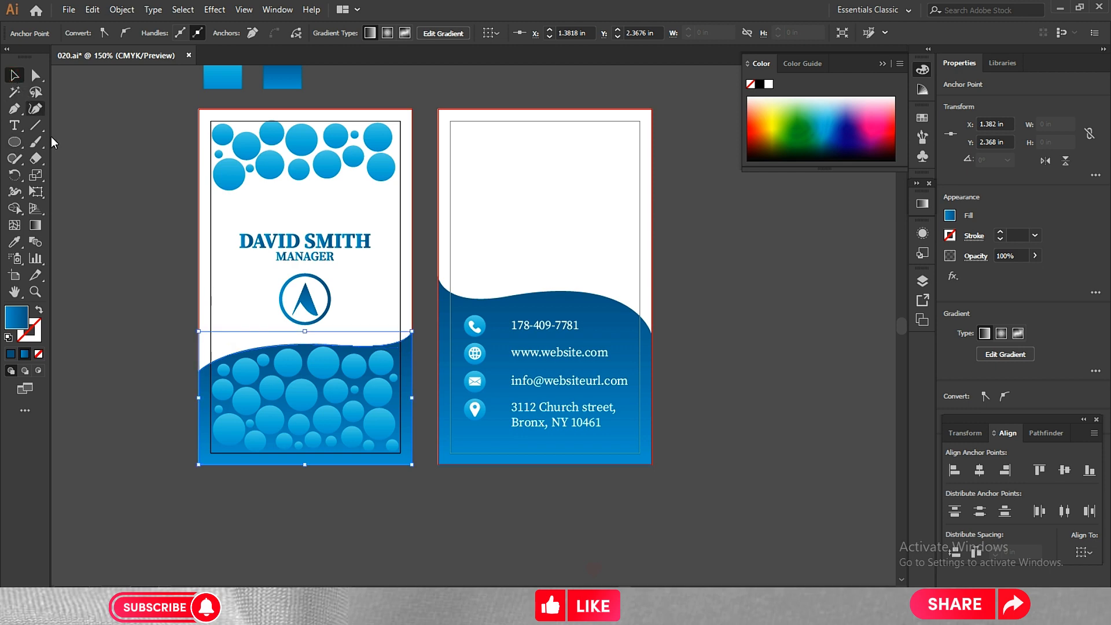
{"action": "left_click", "coordinate": [147, 263]}
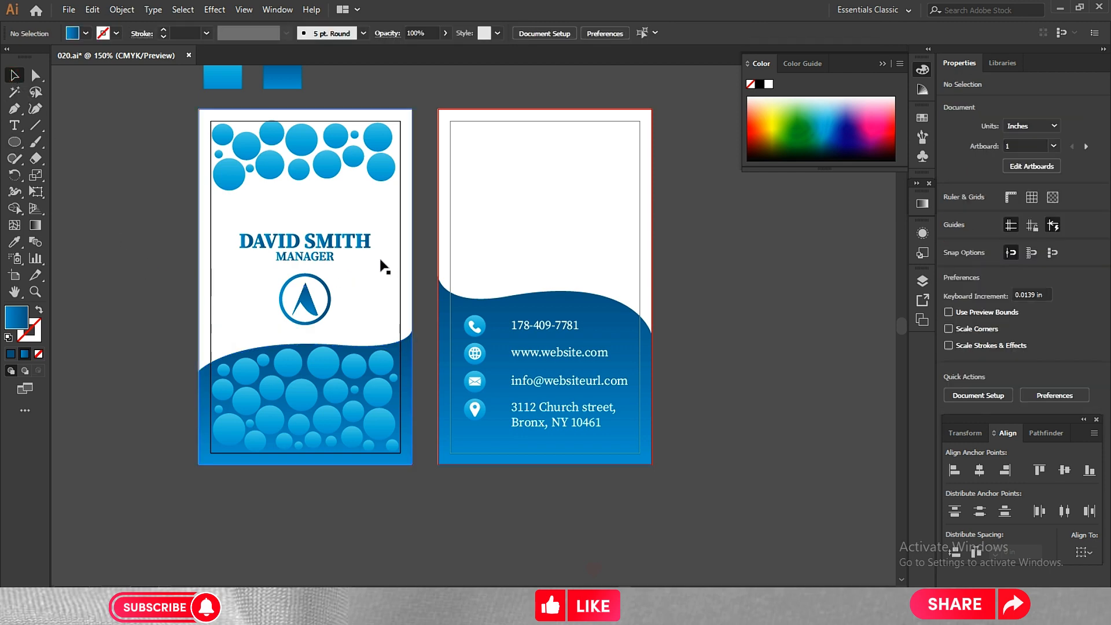
Copy the first card's name and title block onto the second card, and center the copy horizontally relative to the artboard.
{"action": "left_click", "coordinate": [311, 255]}
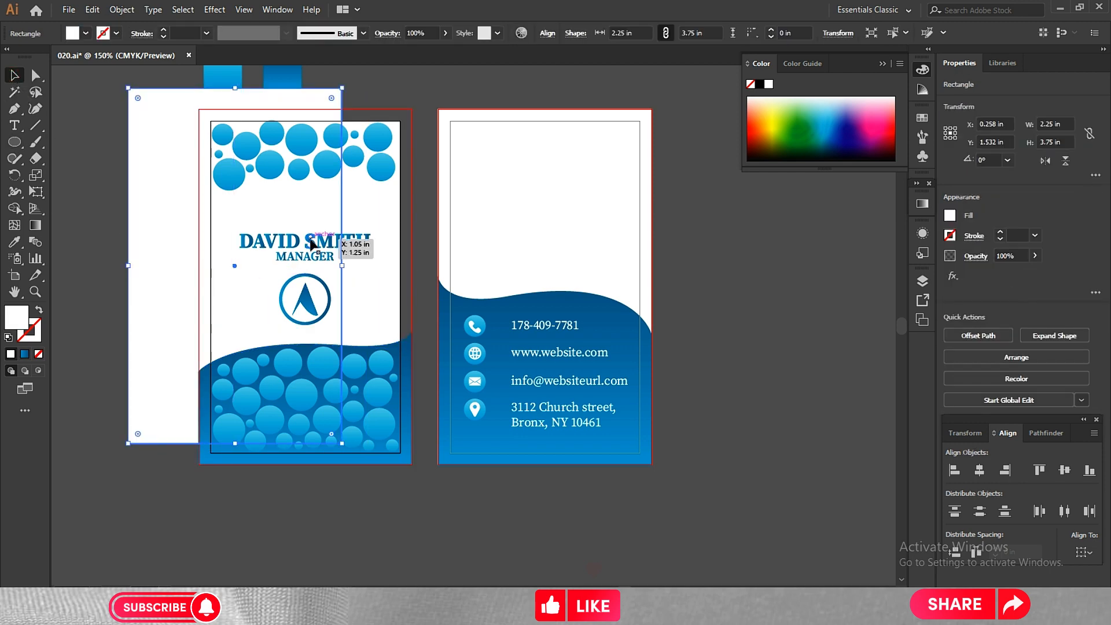
{"action": "left_click", "coordinate": [311, 255]}
{"action": "left_click_drag", "start_coordinate": [346, 242], "coordinate": [582, 204]}
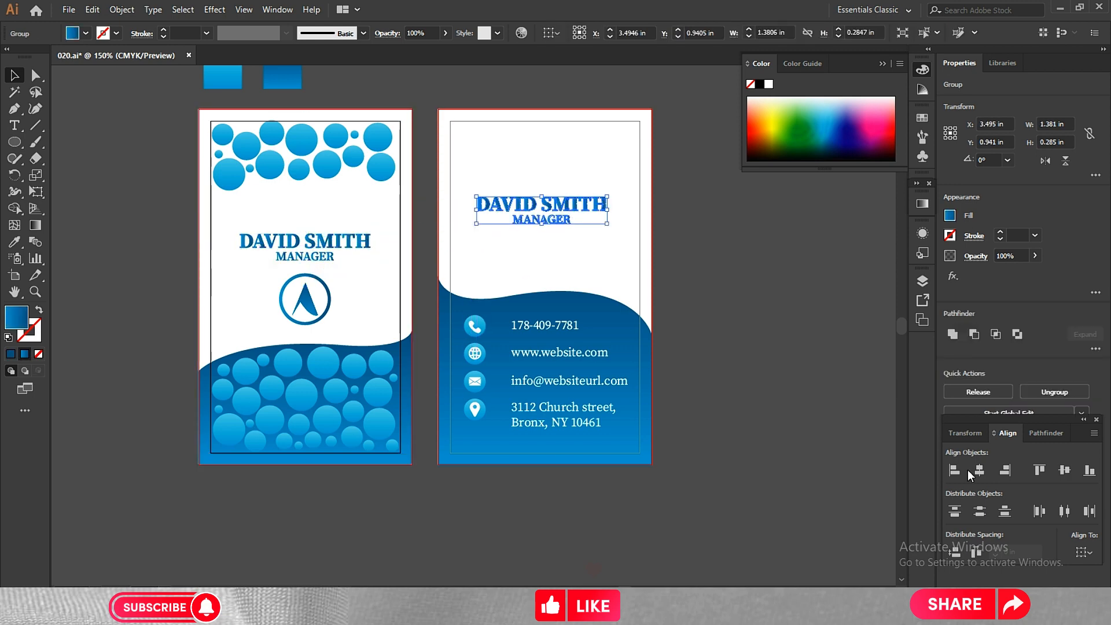
{"action": "left_click", "coordinate": [1079, 553]}
{"action": "left_click", "coordinate": [1074, 538]}
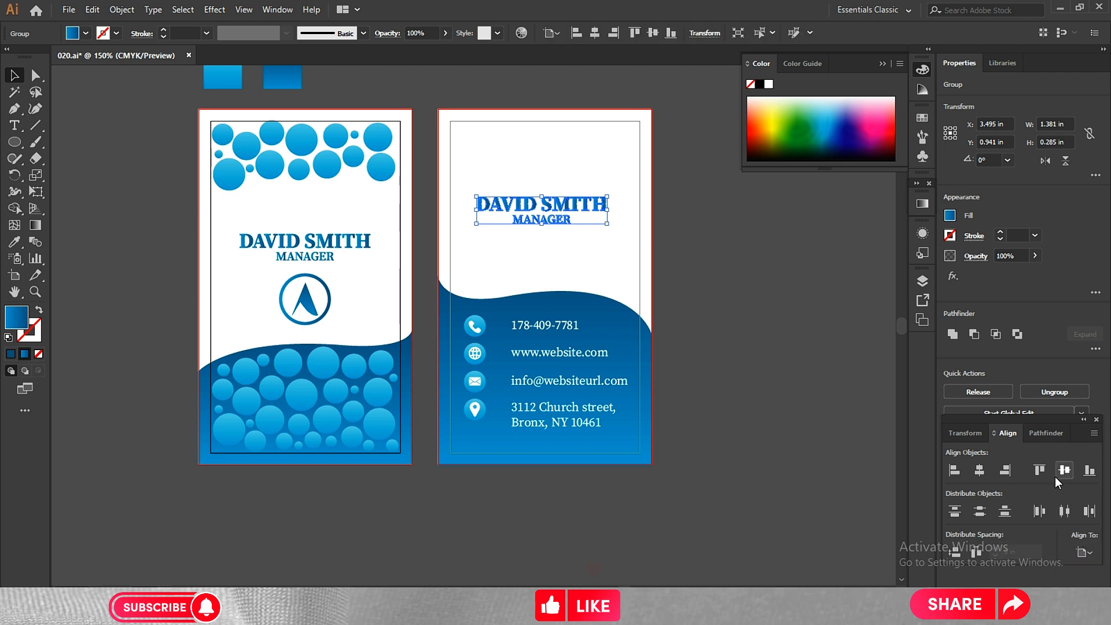
{"action": "left_click", "coordinate": [979, 469]}
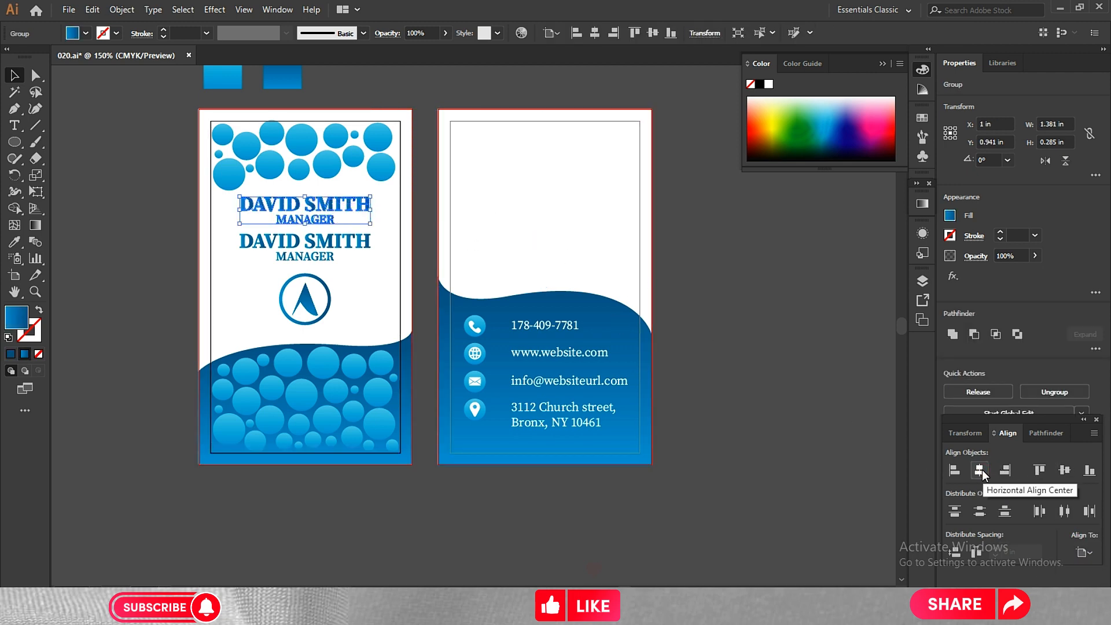
Move the copied name block back onto the second card and center it horizontally on that artboard.
{"action": "left_click_drag", "start_coordinate": [304, 208], "coordinate": [546, 199]}
{"action": "left_click", "coordinate": [622, 250]}
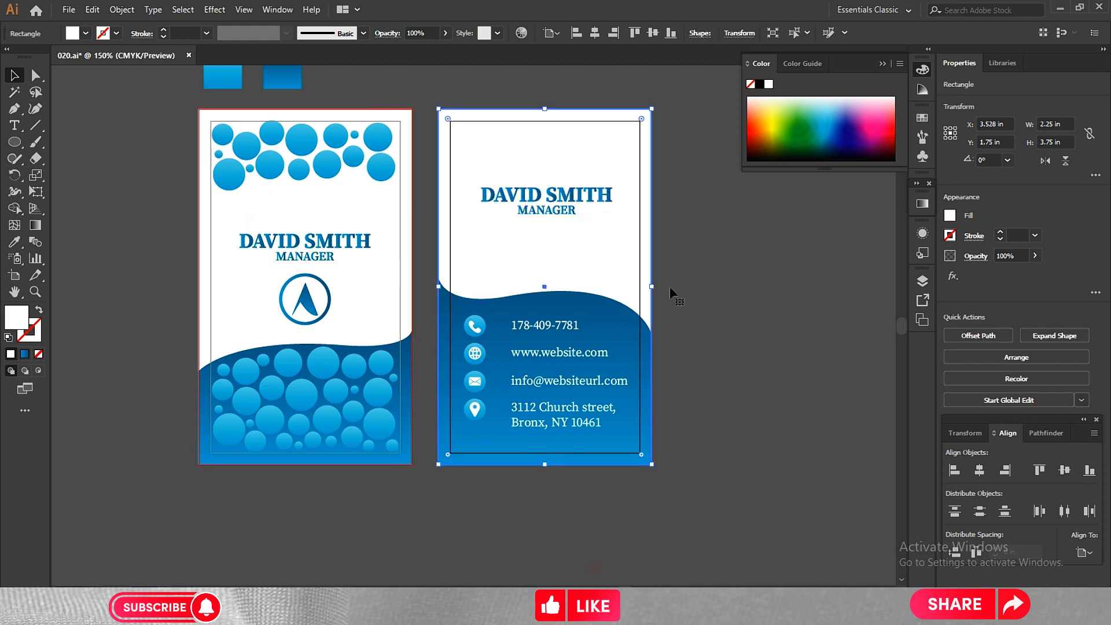
{"action": "left_click", "coordinate": [589, 212]}
{"action": "left_click", "coordinate": [980, 470]}
{"action": "left_click", "coordinate": [771, 340]}
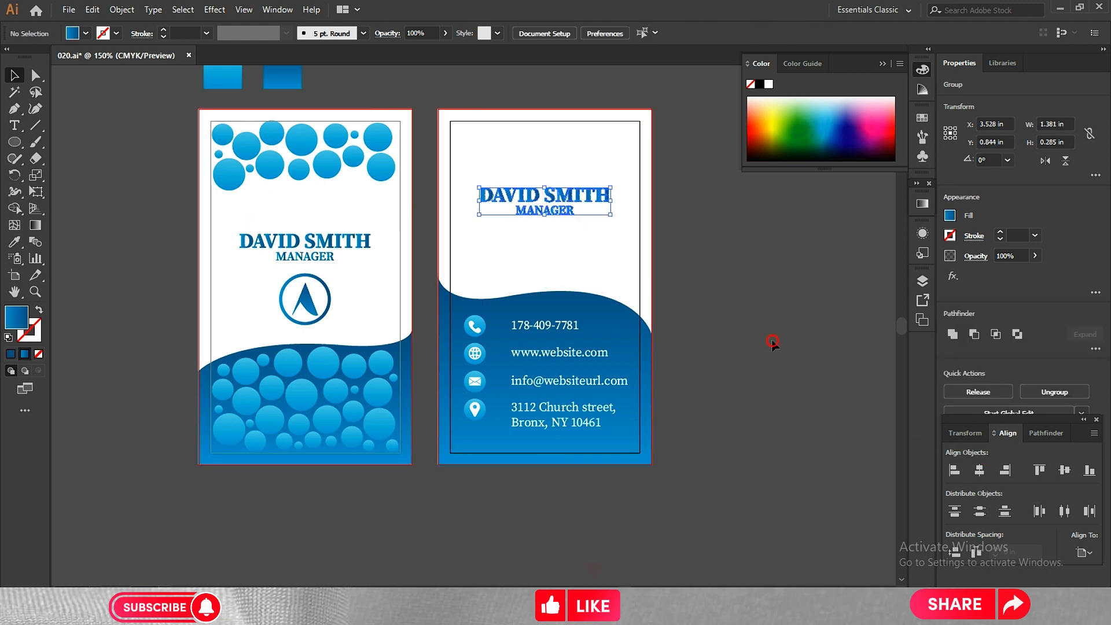
Move the second card's name block down to about Y 1.115 in and center it horizontally on the artboard again.
{"action": "left_click", "coordinate": [578, 212]}
{"action": "left_click_drag", "start_coordinate": [562, 199], "coordinate": [564, 225]}
{"action": "left_click", "coordinate": [979, 470]}
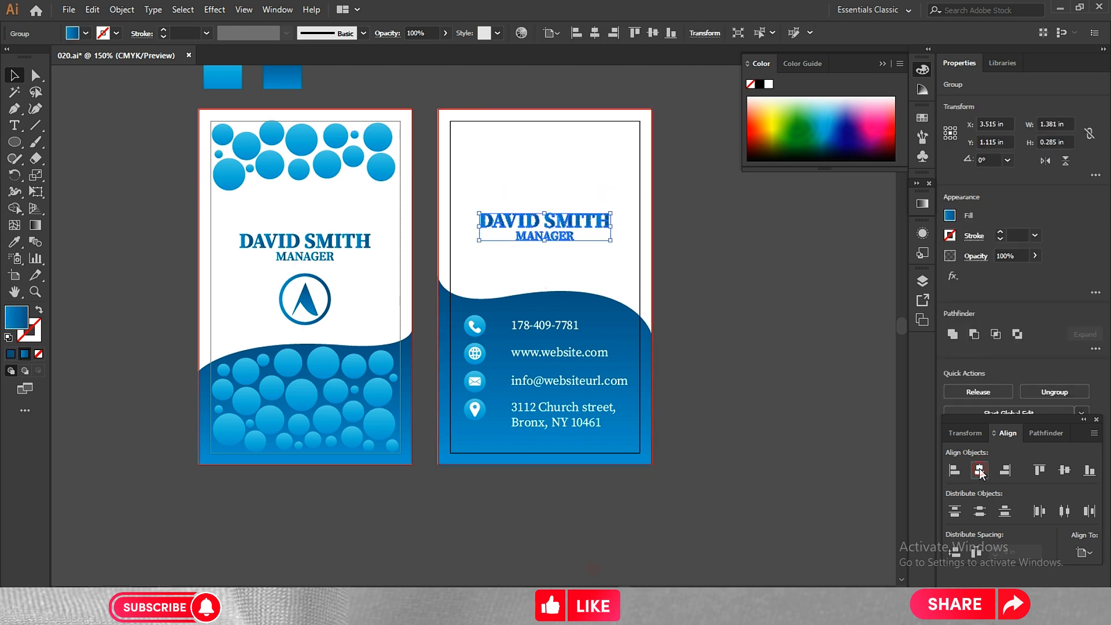
{"action": "left_click", "coordinate": [747, 360]}
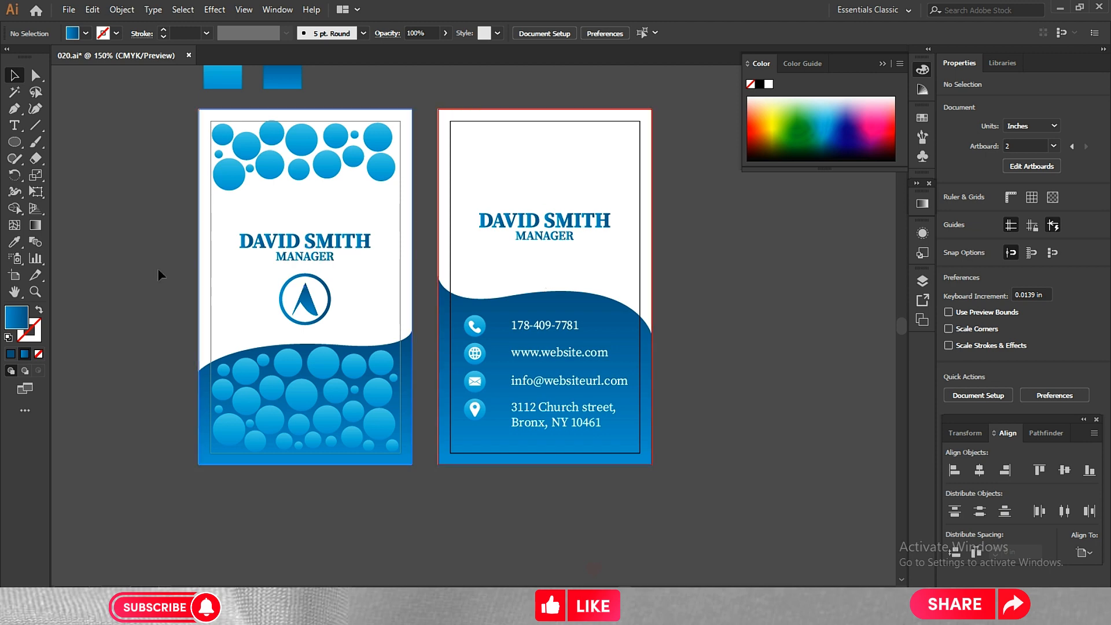
Copy the first card's upper circle group to the same place on the second card, about X 3.527 in, Y 0.365 in.
{"action": "left_click_drag", "start_coordinate": [167, 133], "coordinate": [384, 168]}
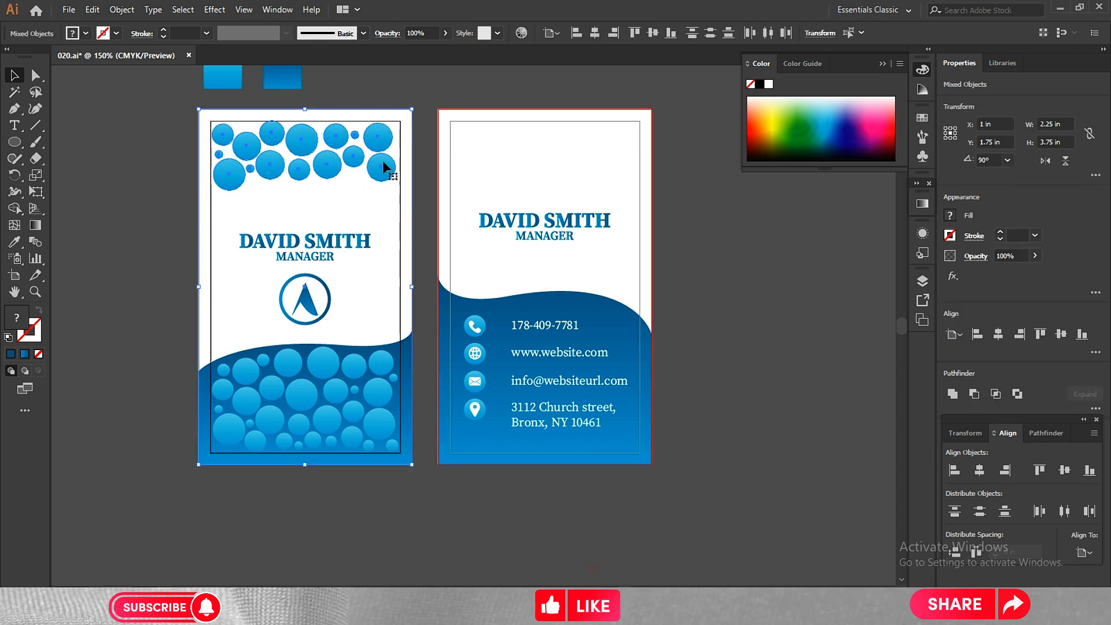
{"action": "left_click", "coordinate": [193, 194]}
{"action": "left_click", "coordinate": [231, 173]}
{"action": "left_click_drag", "start_coordinate": [231, 174], "coordinate": [474, 192]}
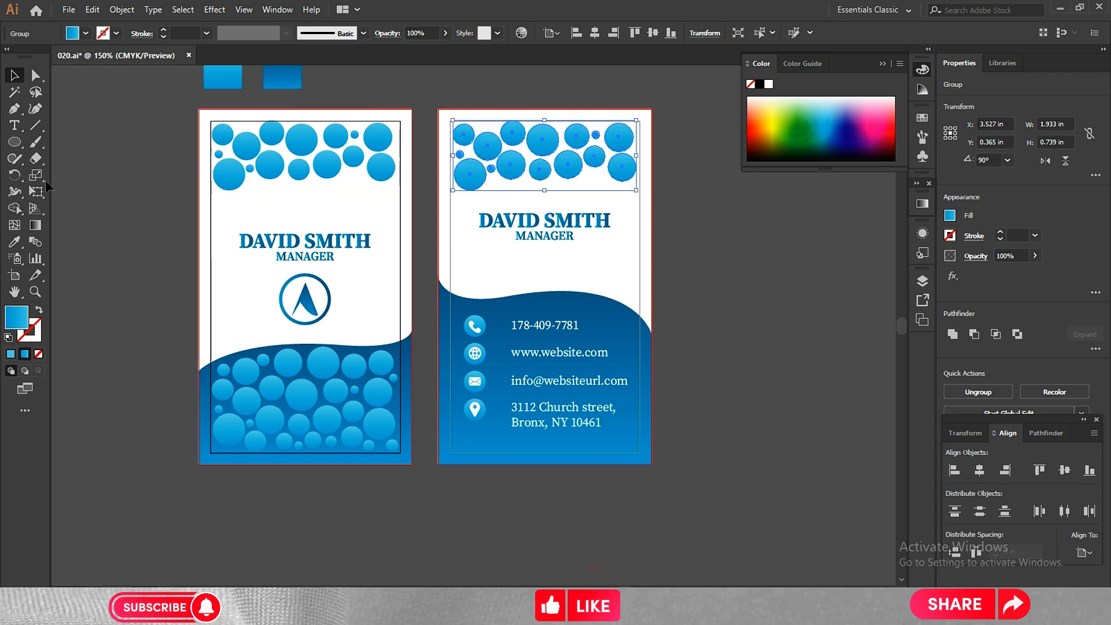
Recolor the second card's circle group with the dark blue gradient sampled from the swatch rectangle above the first card.
{"action": "left_click", "coordinate": [15, 242]}
{"action": "left_click", "coordinate": [280, 76]}
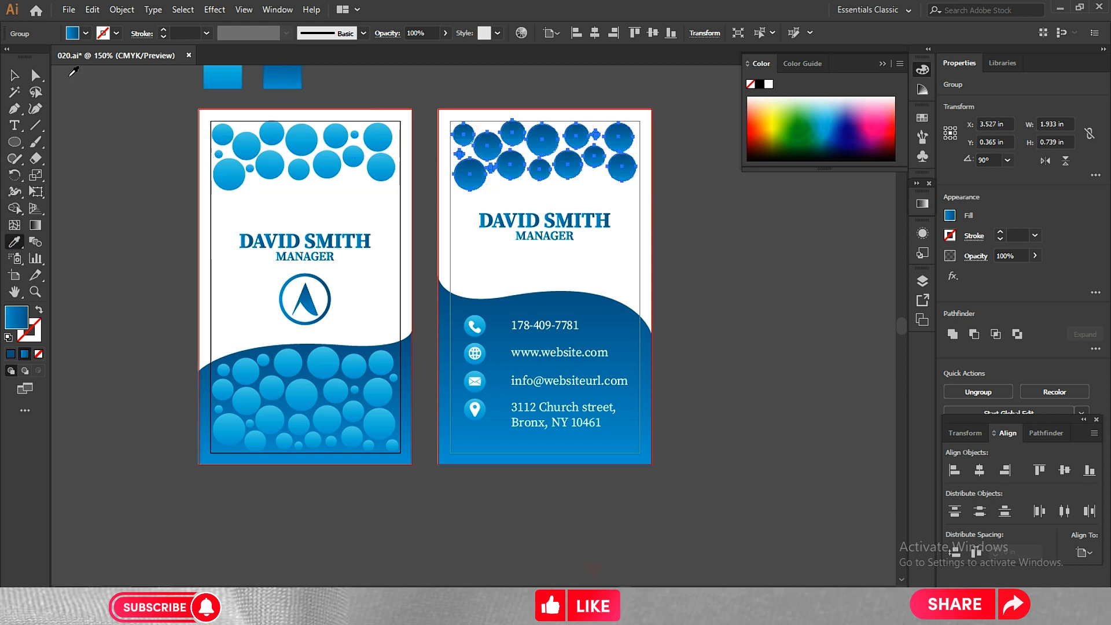
{"action": "key", "text": "v"}
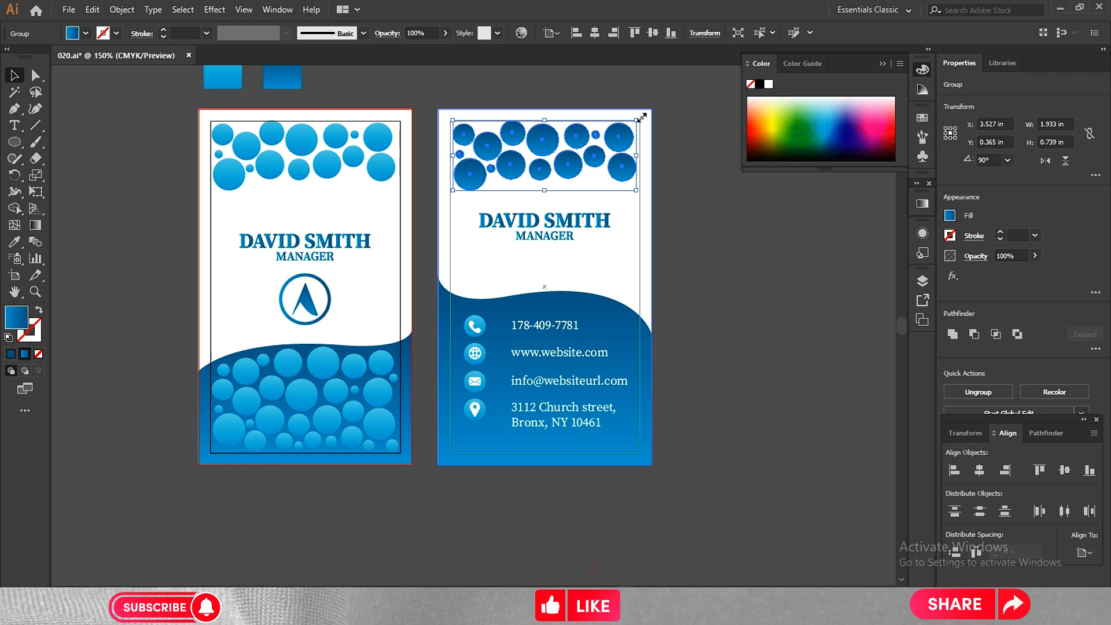
{"action": "left_click", "coordinate": [695, 188]}
{"action": "left_click", "coordinate": [640, 183]}
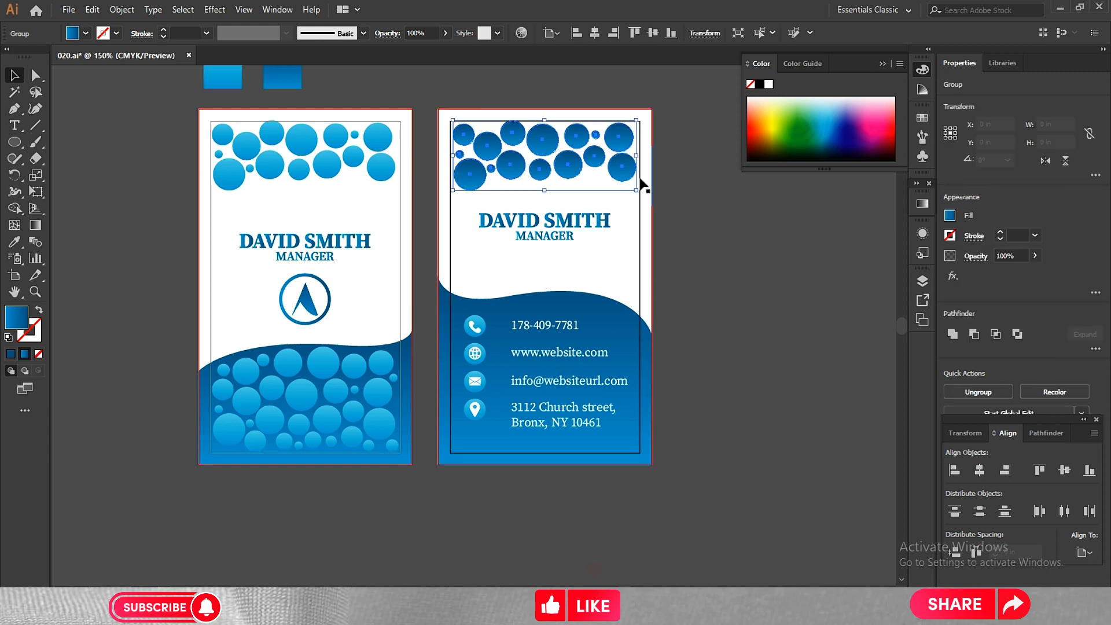
{"action": "key", "text": "Down"}
{"action": "key", "text": "Right"}
{"action": "left_click", "coordinate": [679, 180]}
{"action": "left_click", "coordinate": [563, 161]}
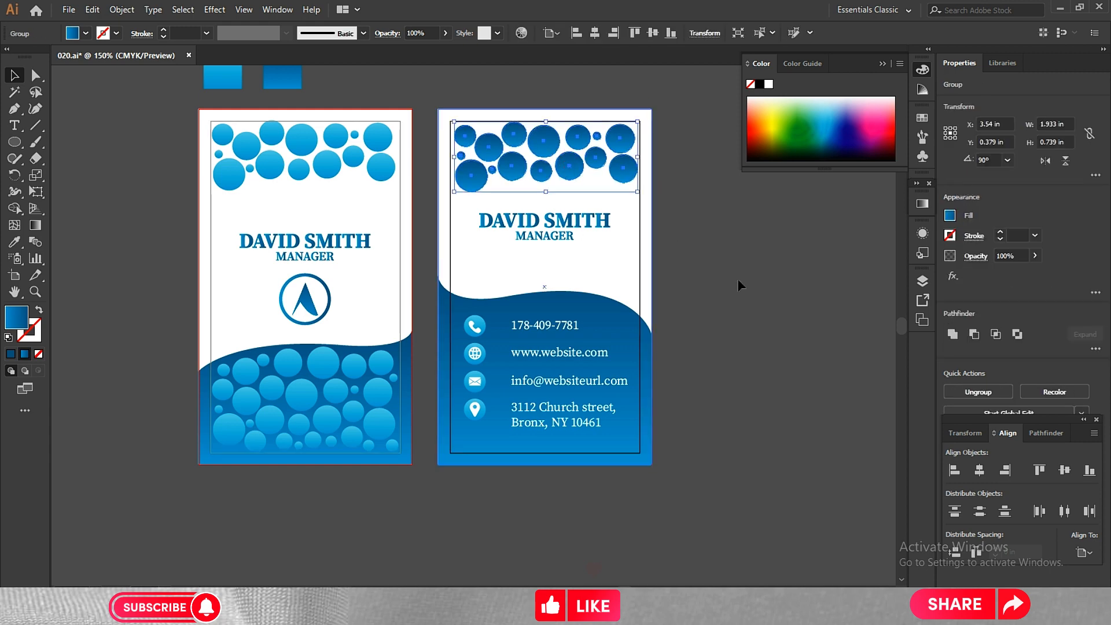
{"action": "left_click", "coordinate": [823, 392]}
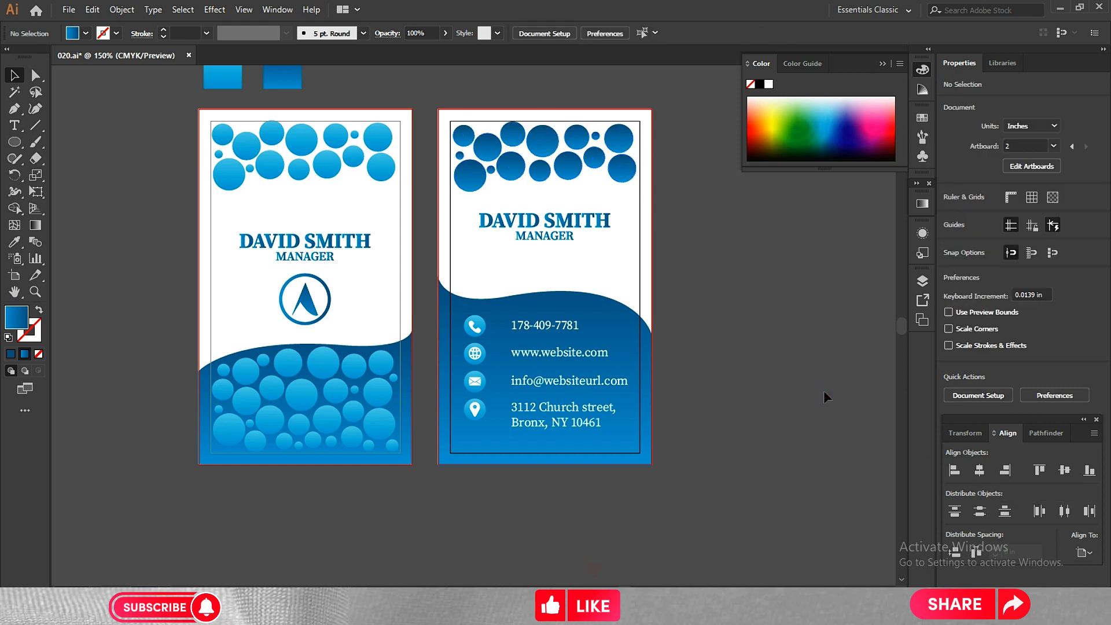
Nudge the second card's name block down to about Y 1.212 in.
{"action": "left_click_drag", "start_coordinate": [597, 268], "coordinate": [560, 218]}
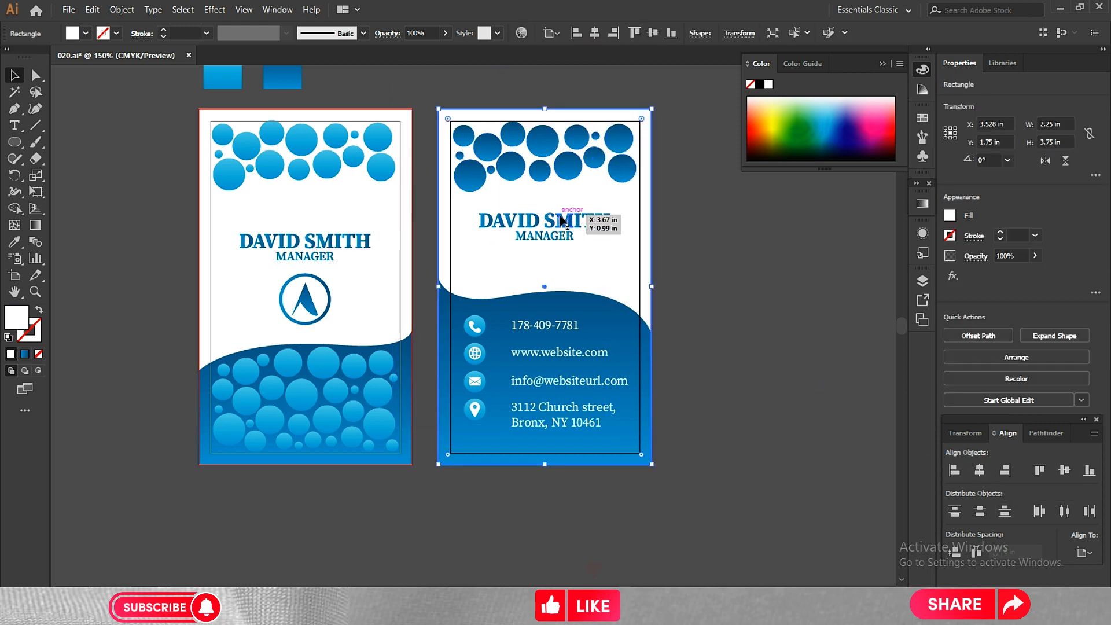
{"action": "left_click", "coordinate": [560, 218]}
{"action": "key", "text": "Down"}
{"action": "key", "text": "Down"}
{"action": "key", "text": "Down"}
{"action": "key", "text": "Down"}
{"action": "key", "text": "Down"}
{"action": "key", "text": "Down"}
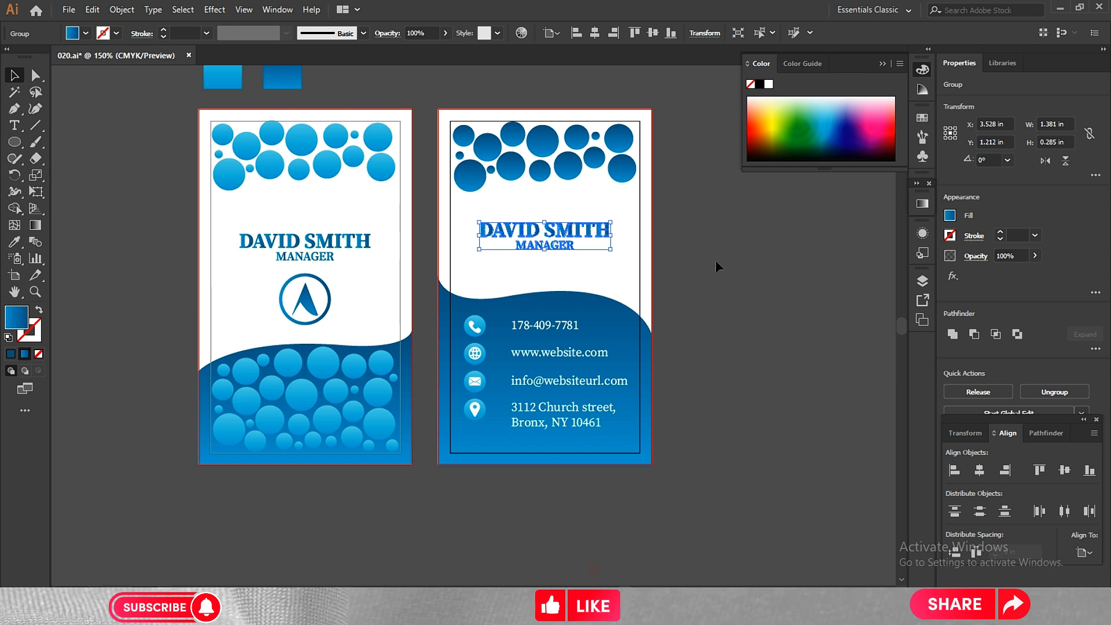
{"action": "left_click", "coordinate": [716, 263]}
Move the first card's name block up to about Y 1.277 in and center it horizontally on its artboard.
{"action": "left_click", "coordinate": [322, 246]}
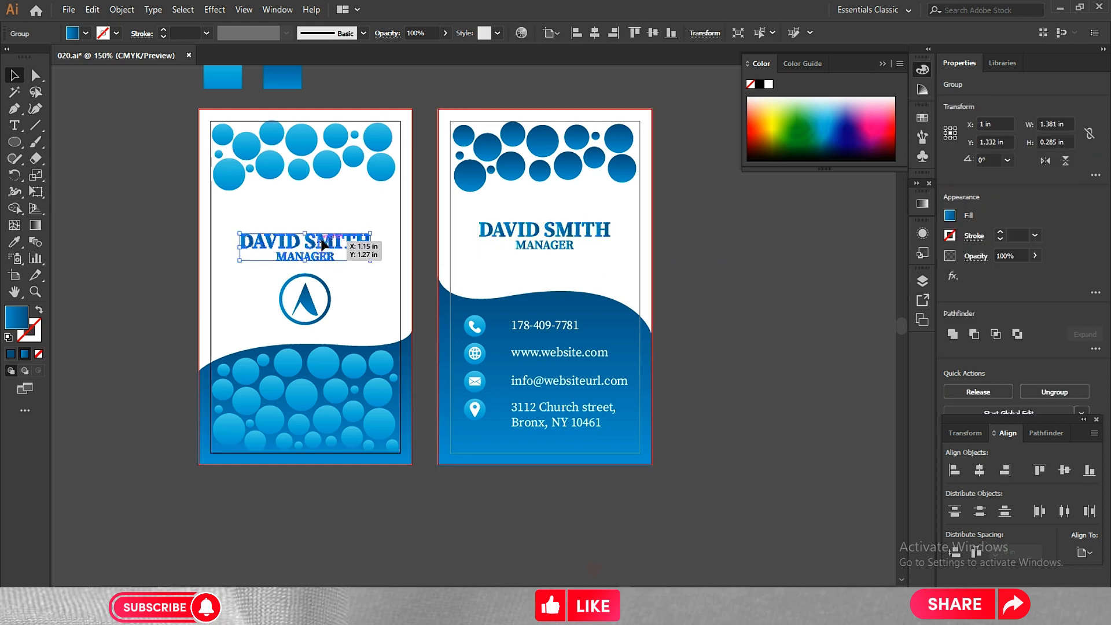
{"action": "left_click_drag", "start_coordinate": [323, 246], "coordinate": [325, 241]}
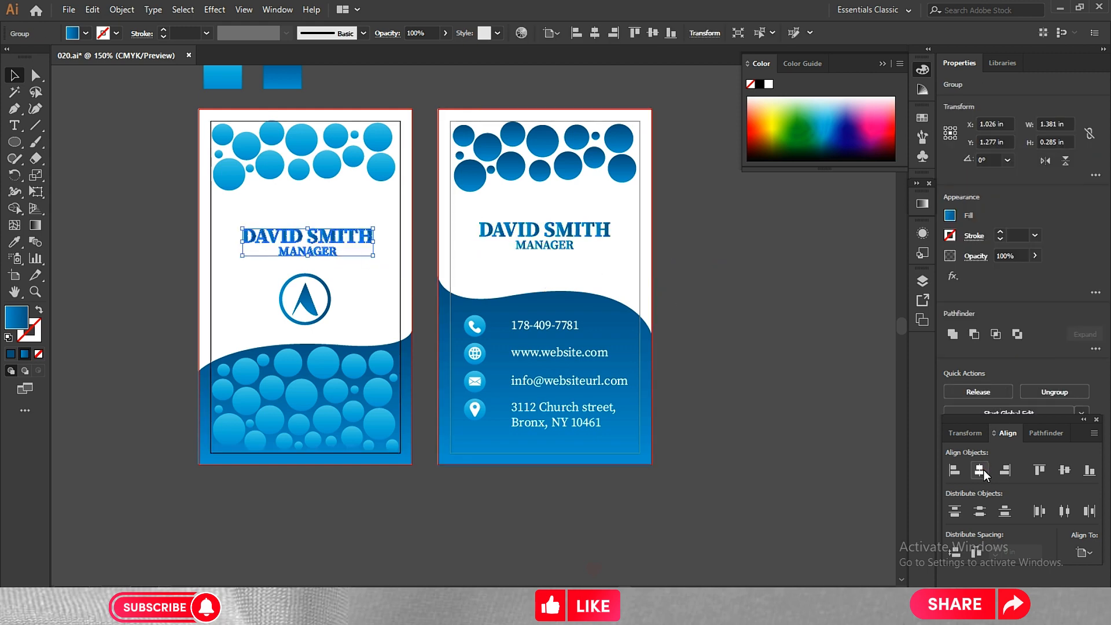
{"action": "left_click", "coordinate": [983, 469]}
{"action": "left_click", "coordinate": [710, 326]}
Move the second card's name block down to about Y 1.277 in, level with the first card's name block.
{"action": "left_click", "coordinate": [560, 239]}
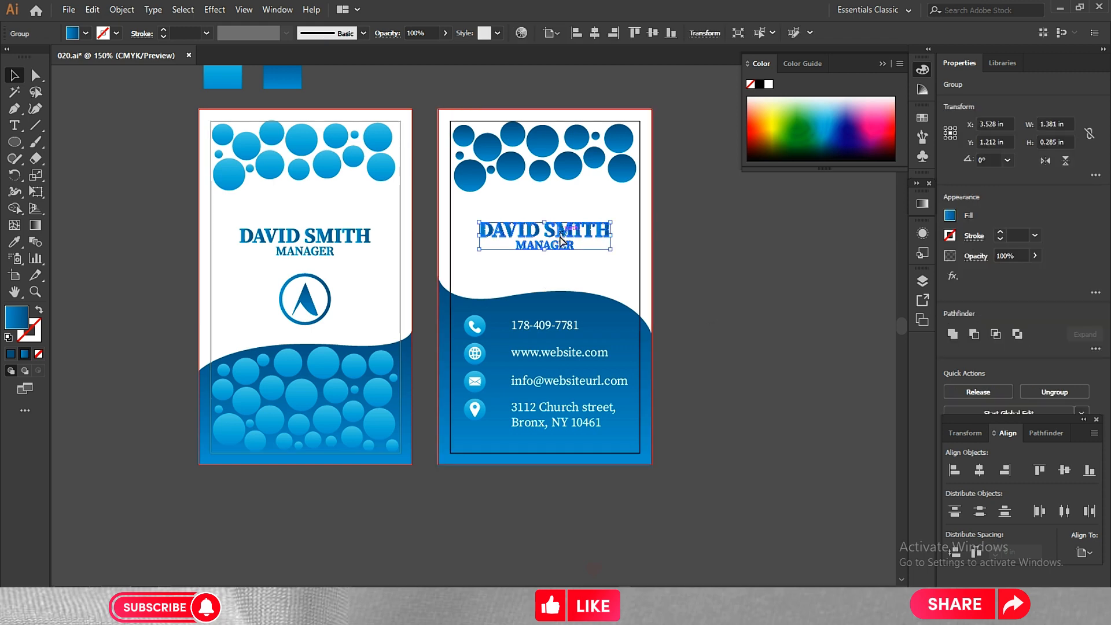
{"action": "mouse_move", "coordinate": [560, 238]}
{"action": "left_mouse_down"}
{"action": "mouse_move", "coordinate": [597, 277]}
{"action": "mouse_move", "coordinate": [559, 246]}
{"action": "left_mouse_up"}
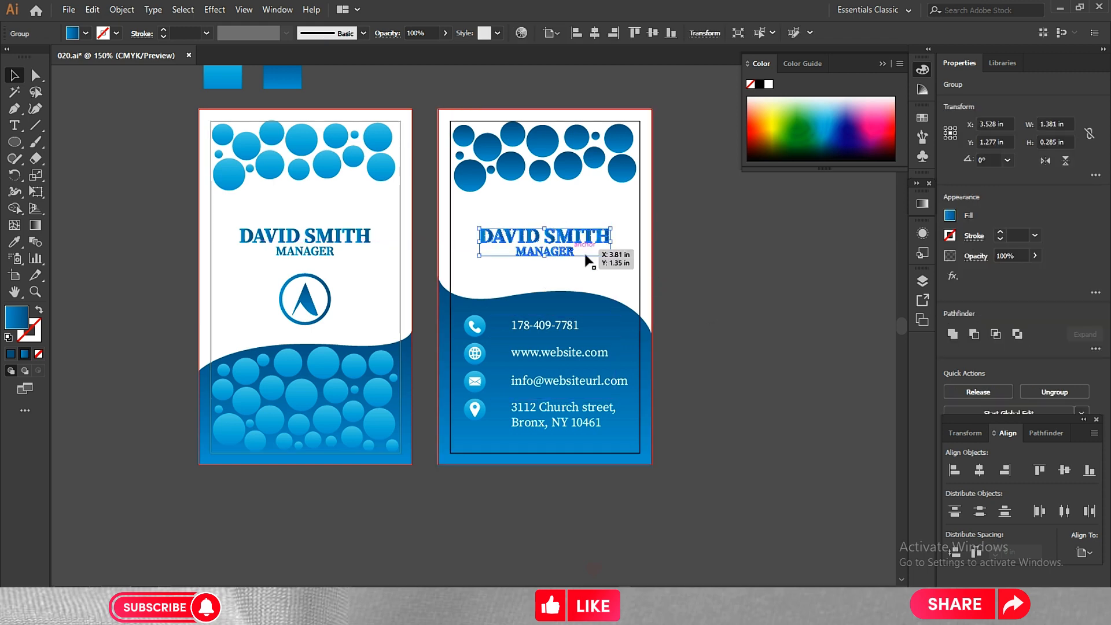
{"action": "left_click", "coordinate": [760, 350]}
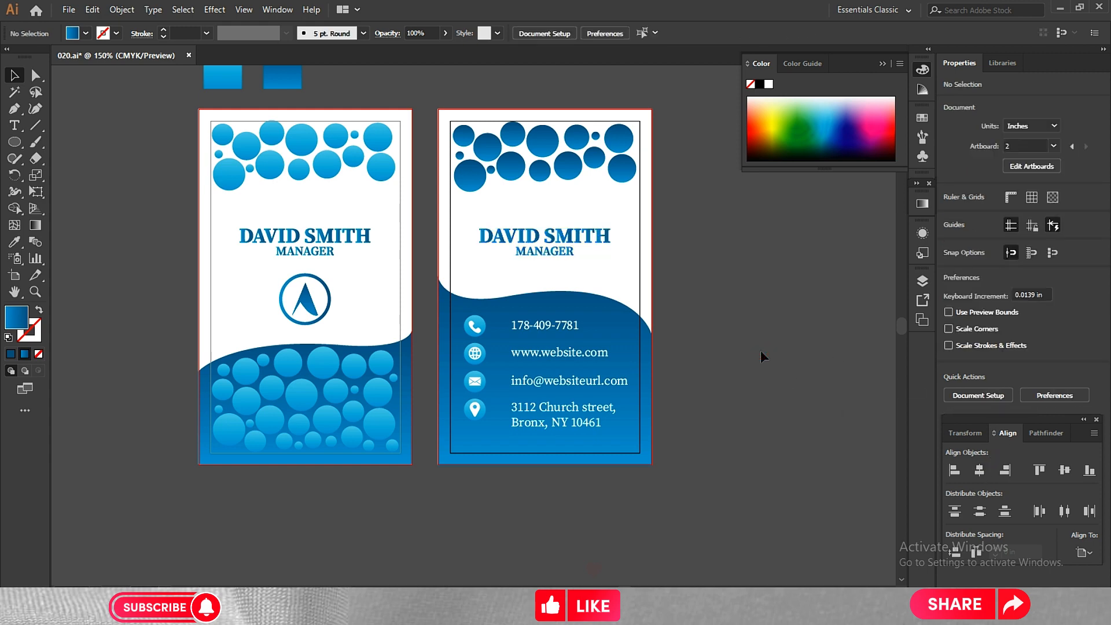